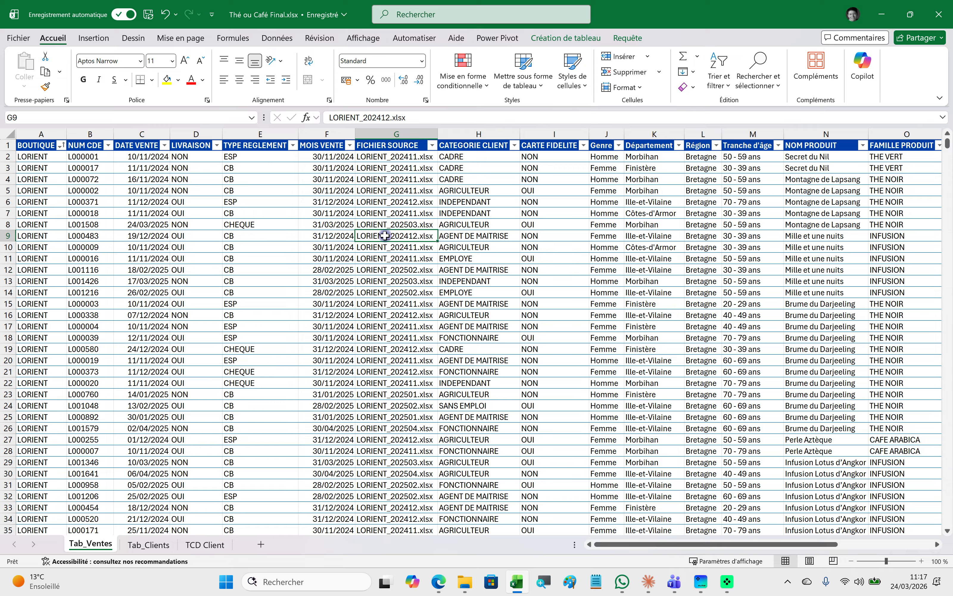
# Insert a pivot table based on Tab_Ventes into the existing TCD Client sheet at cell A3
pyautogui.click(94, 38)
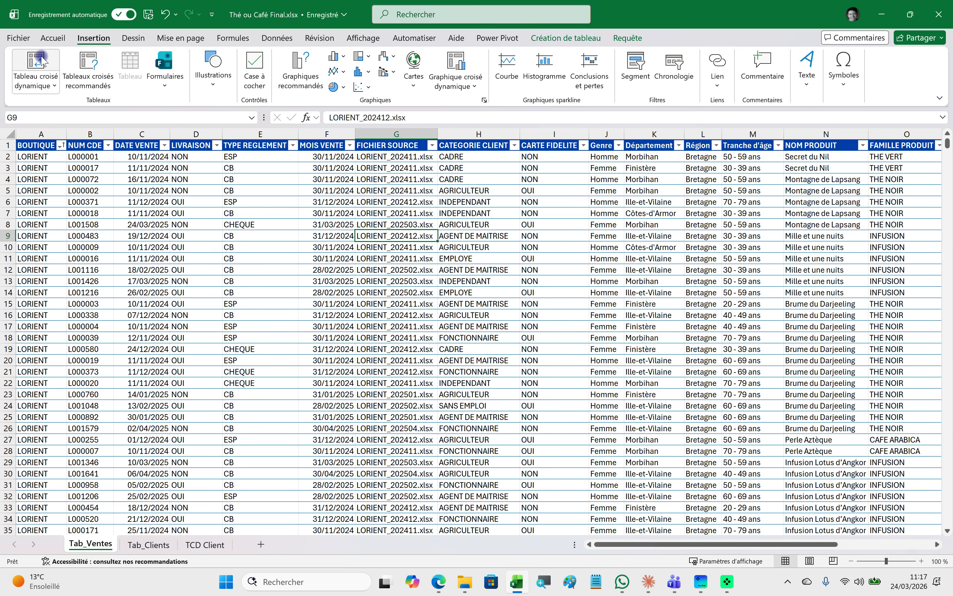
pyautogui.click(36, 65)
pyautogui.moveTo(371, 336); pyautogui.dragTo(329, 223)
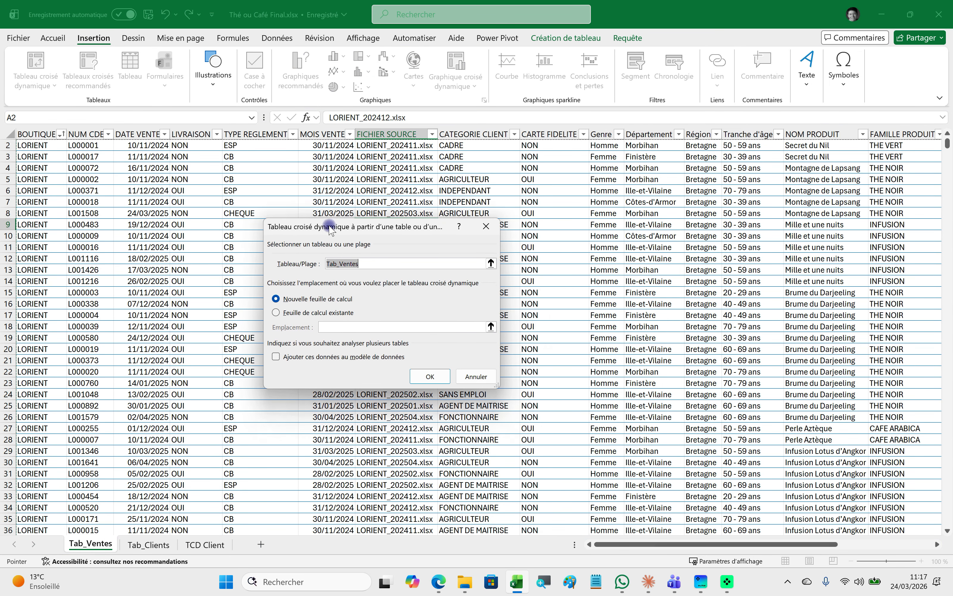
pyautogui.click(292, 313)
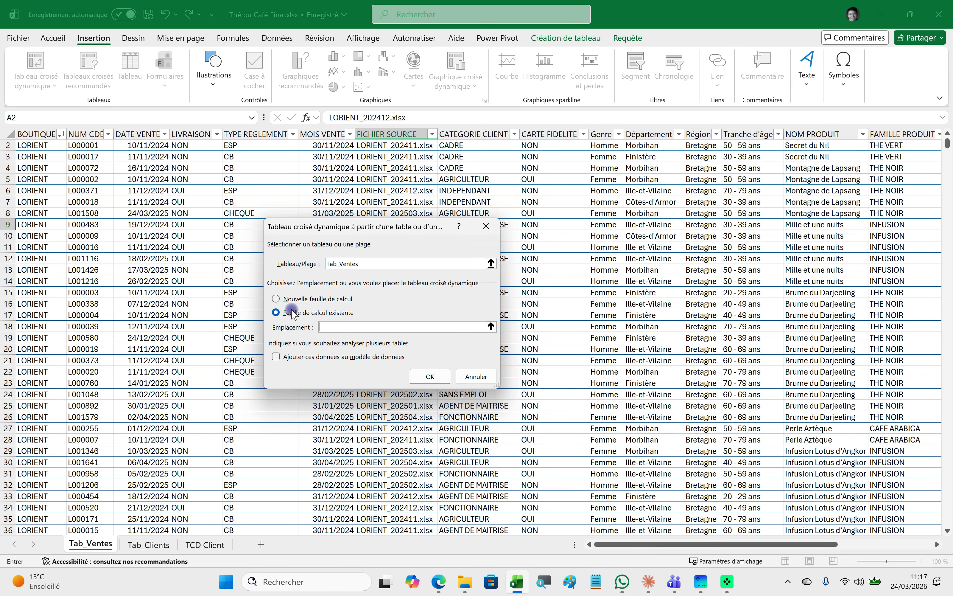
pyautogui.click(196, 545)
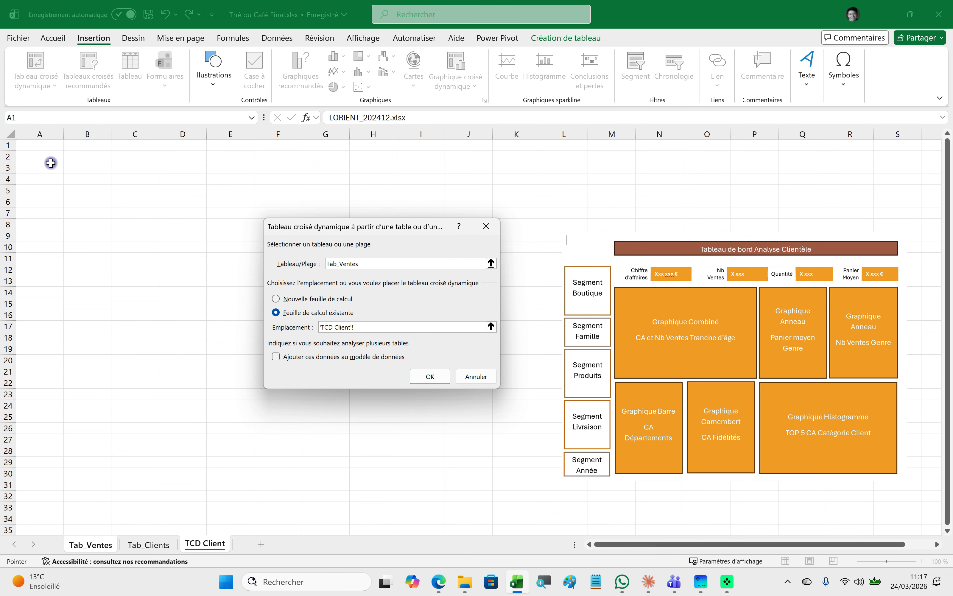
pyautogui.click(44, 169)
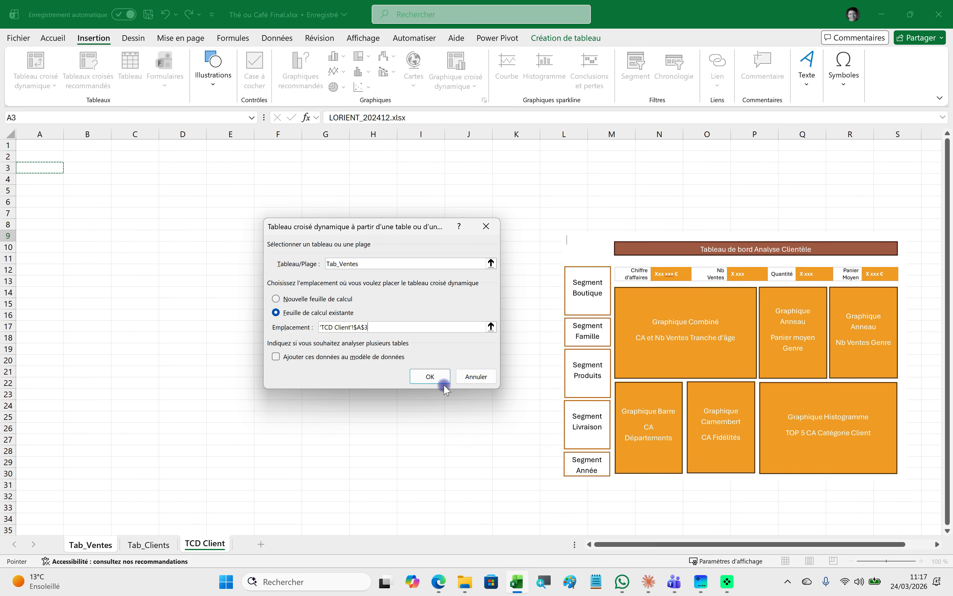
pyautogui.click(430, 376)
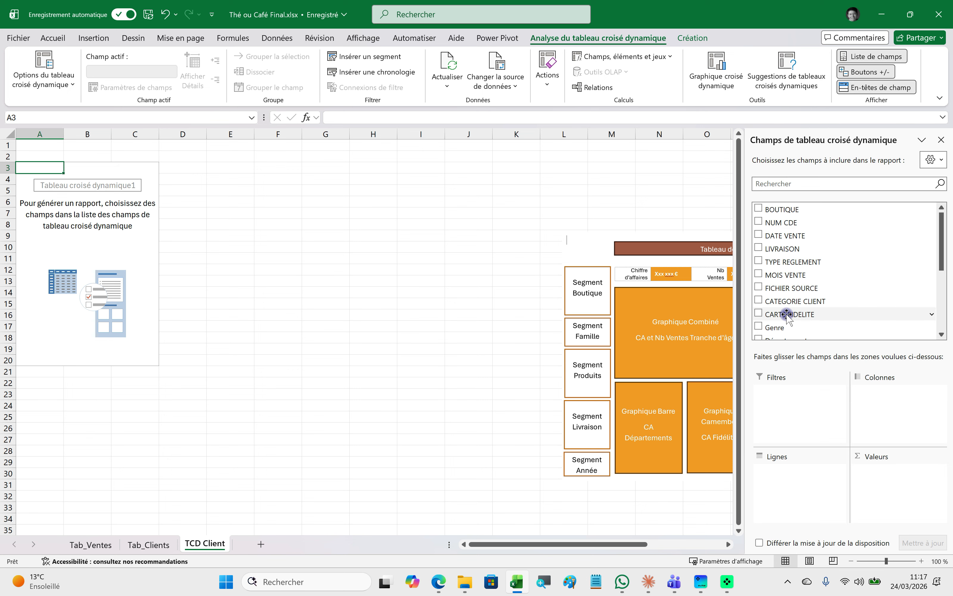
# Move the dashboard mock-up image closer to the pivot table and add PRIX TOTAL to the pivot's values
pyautogui.moveTo(675, 307); pyautogui.dragTo(378, 318)
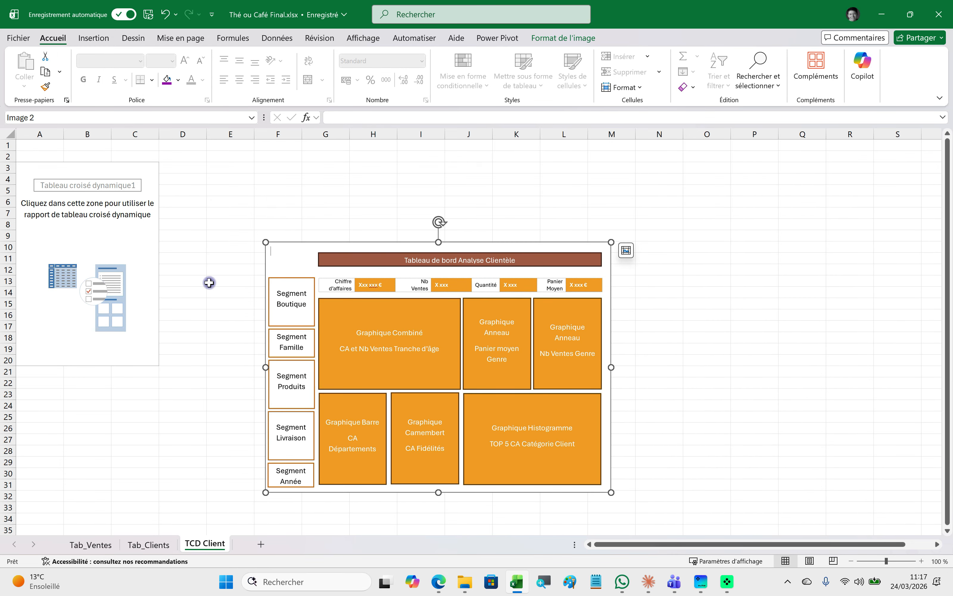
pyautogui.click(128, 260)
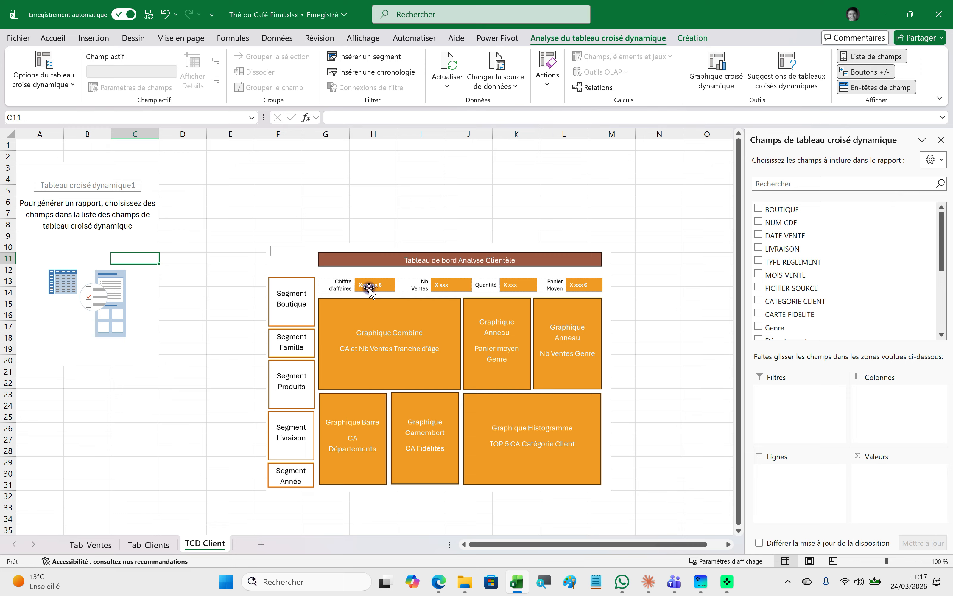
pyautogui.moveTo(942, 248); pyautogui.dragTo(947, 311)
pyautogui.click(760, 319)
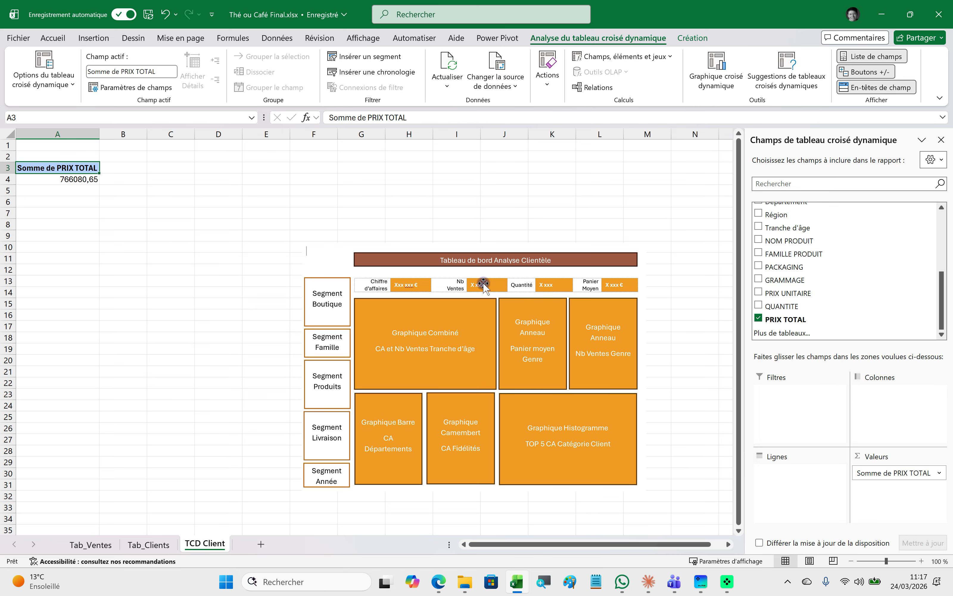
# Add the count of NUM CDE and the sum of QUANTITE to the pivot table's values
pyautogui.moveTo(945, 303); pyautogui.dragTo(942, 221)
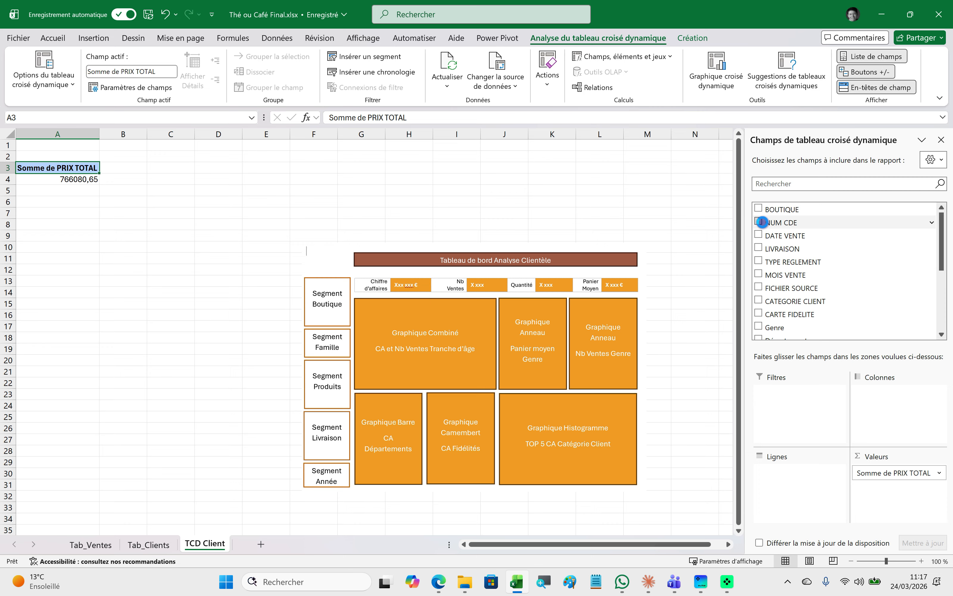
pyautogui.click(760, 222)
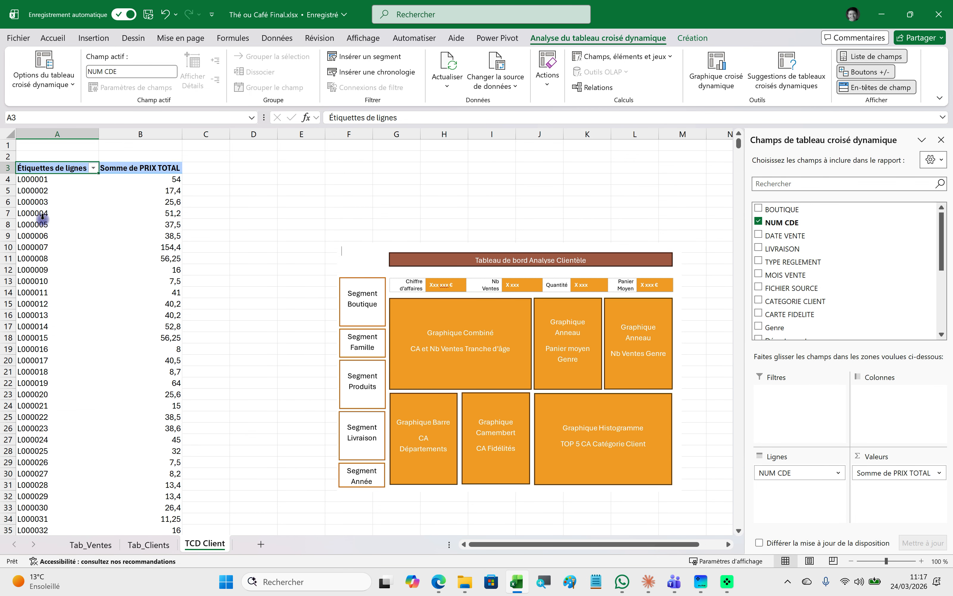
pyautogui.moveTo(768, 473); pyautogui.dragTo(893, 503)
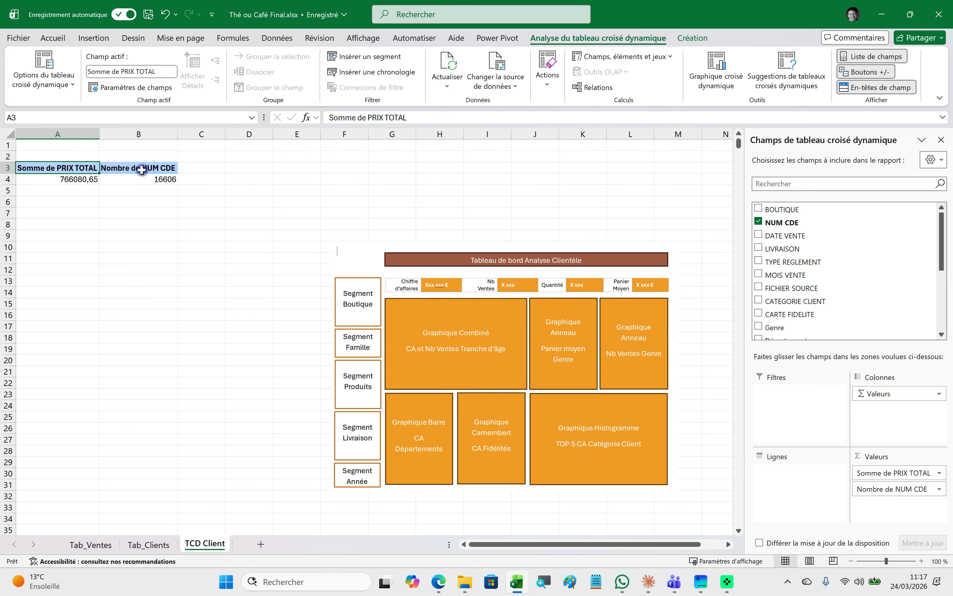
pyautogui.moveTo(942, 255); pyautogui.dragTo(947, 294)
pyautogui.scroll(-3, 774, 308)
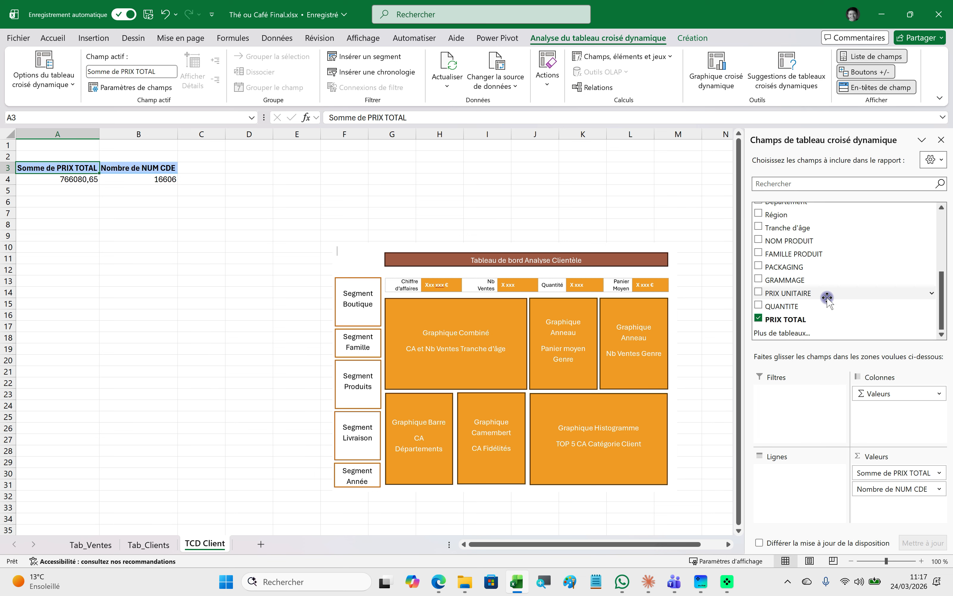
pyautogui.click(758, 306)
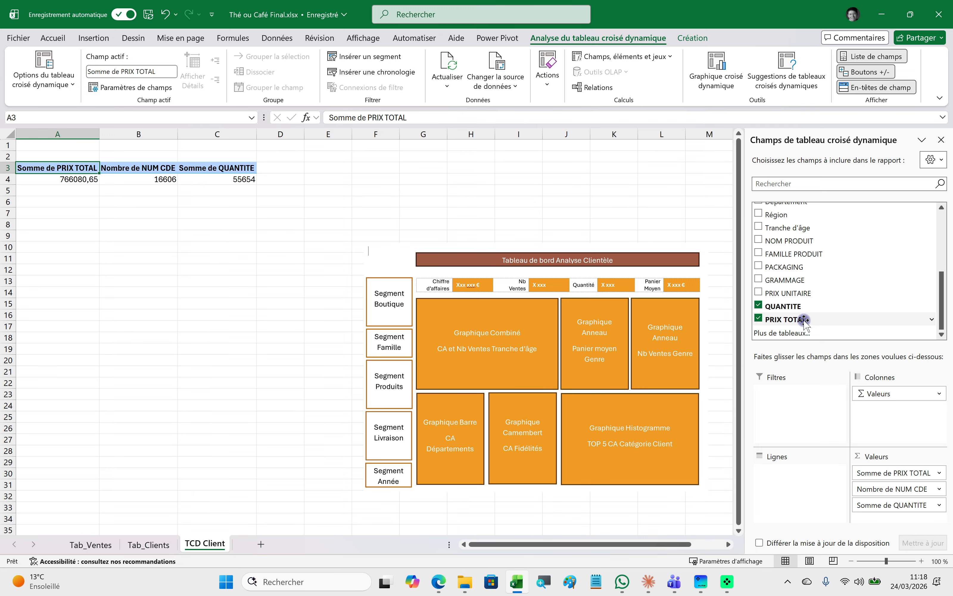
# Add PRIX TOTAL to the values a second time and summarize that copy by average (Moyenne)
pyautogui.moveTo(792, 321); pyautogui.dragTo(913, 528)
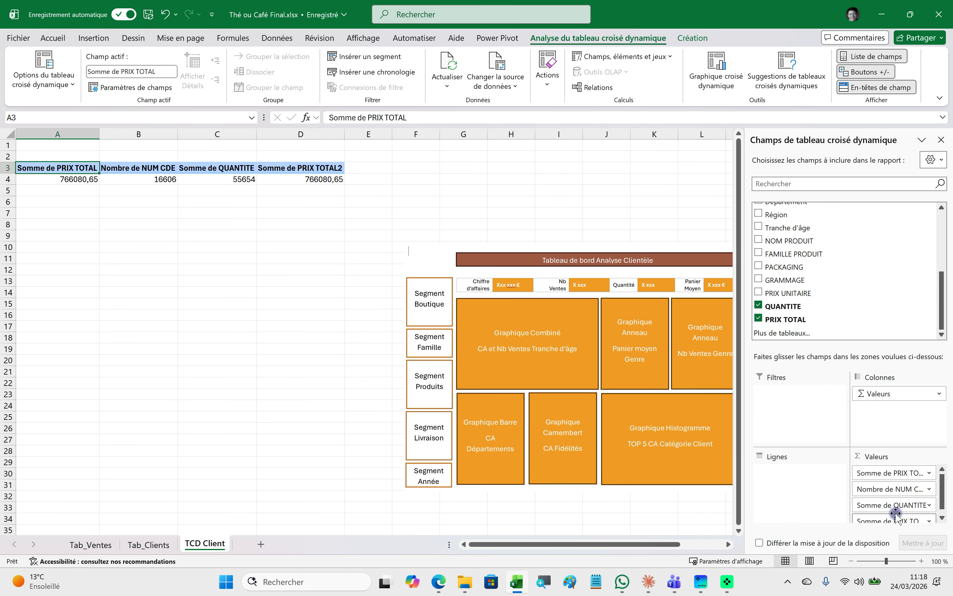
pyautogui.rightClick(308, 179)
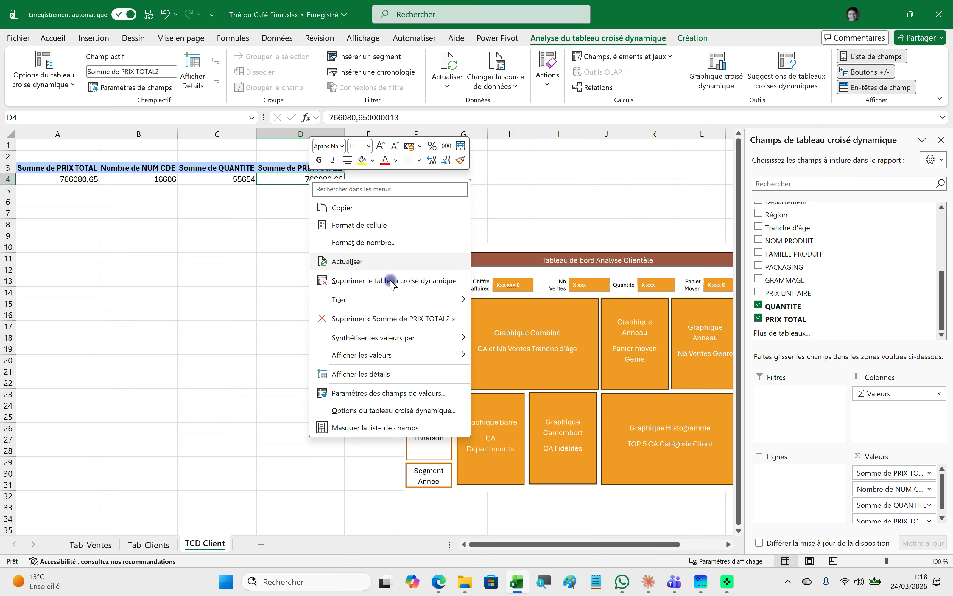
pyautogui.moveTo(390, 339)
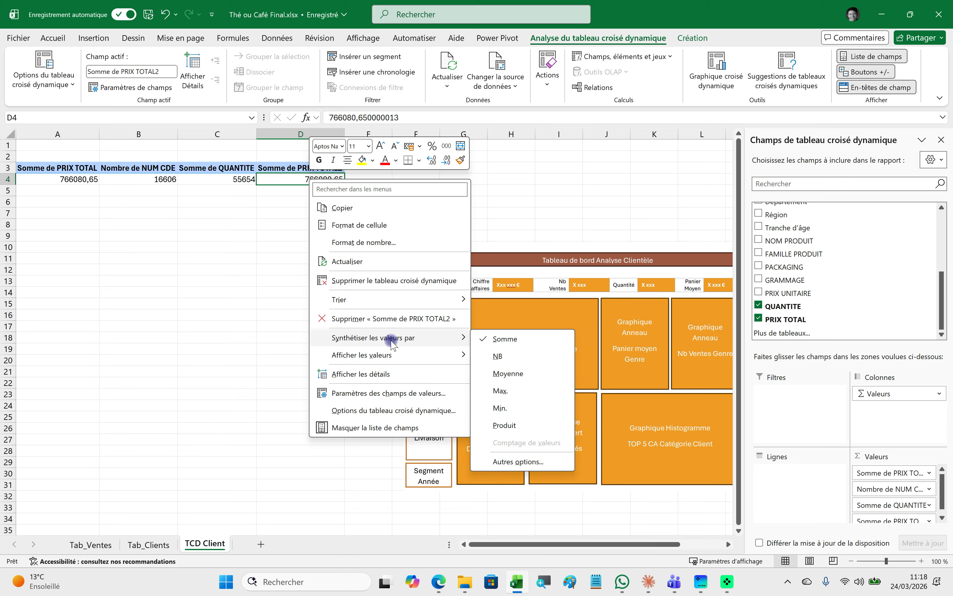
pyautogui.click(502, 374)
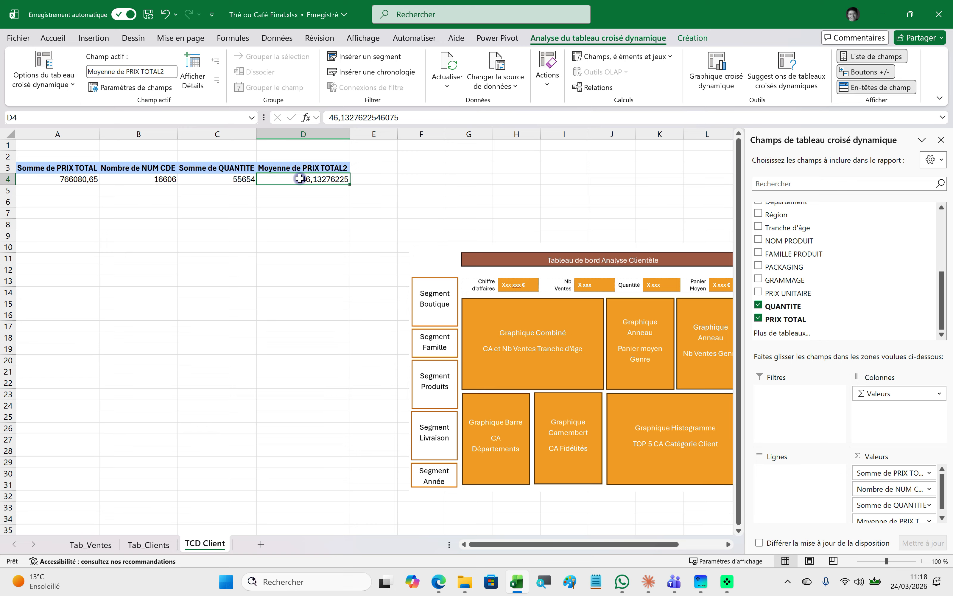
# Set the pivot table's report layout to tabular form
pyautogui.click(692, 37)
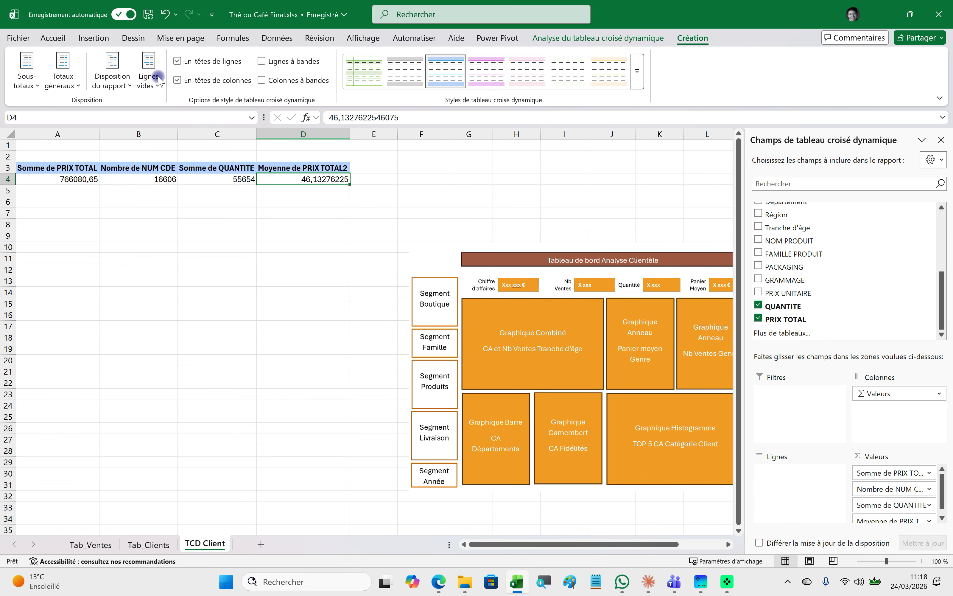
pyautogui.click(112, 77)
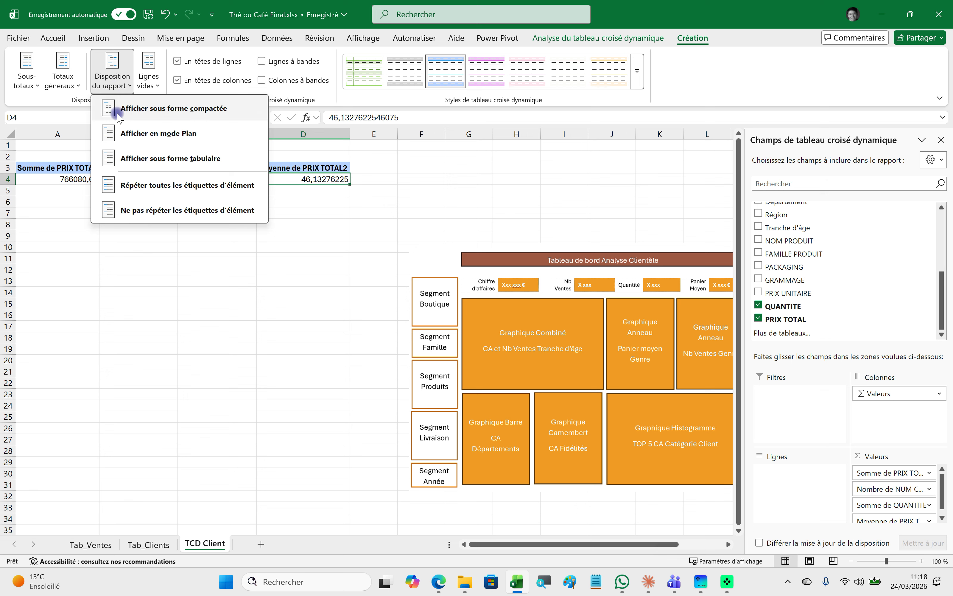
pyautogui.click(125, 160)
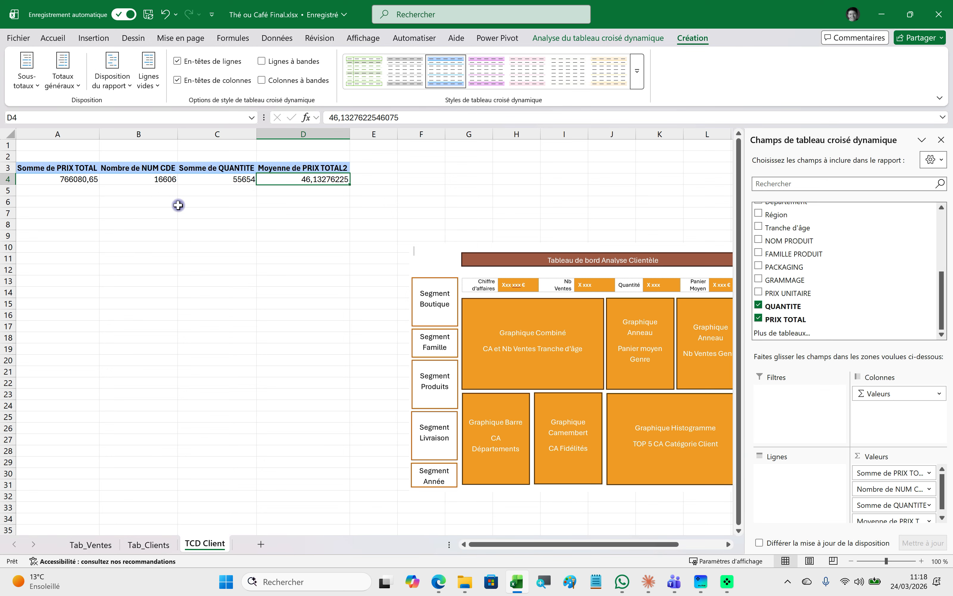
# Format the sum of PRIX TOTAL as Monétaire with two decimals and the € symbol
pyautogui.rightClick(68, 179)
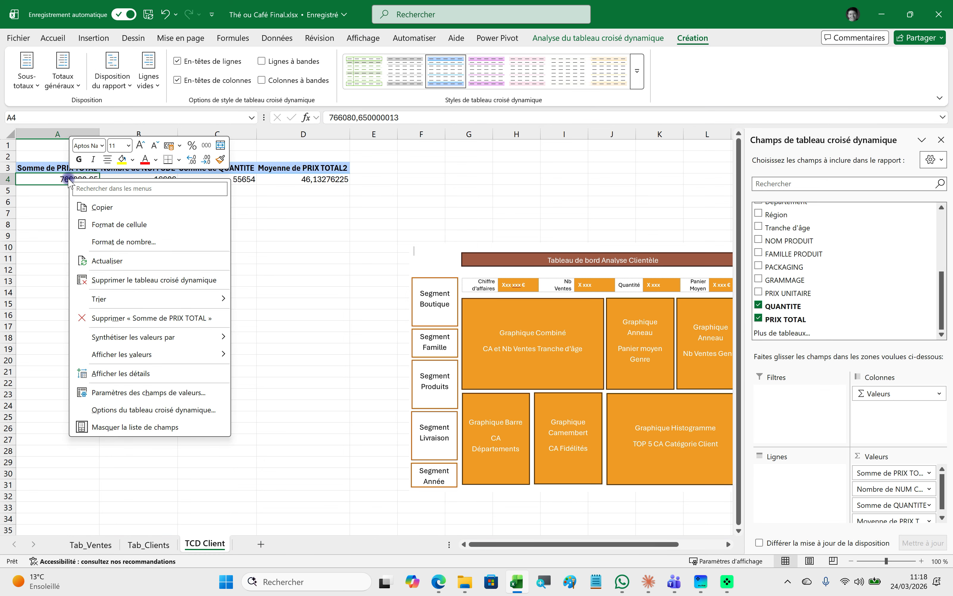
pyautogui.click(124, 240)
pyautogui.click(37, 144)
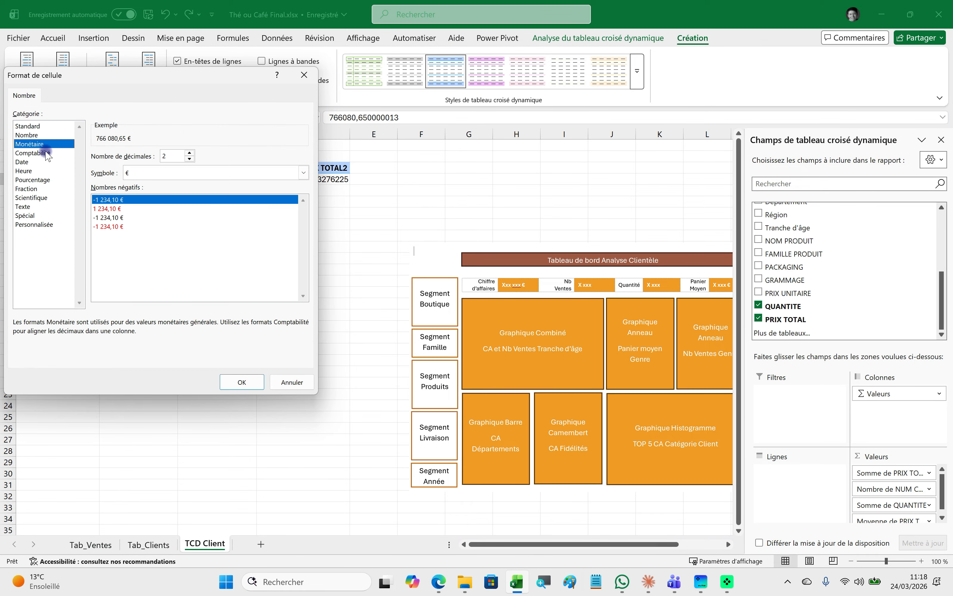
pyautogui.click(241, 382)
# Format the count of NUM CDE as Nombre with zero decimals and the thousands separator
pyautogui.rightClick(143, 180)
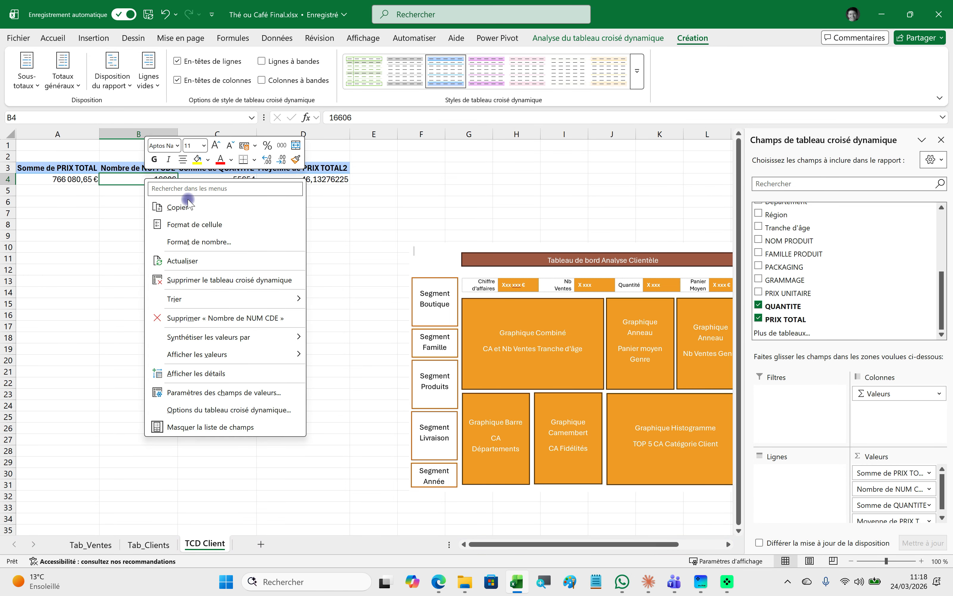
pyautogui.click(188, 248)
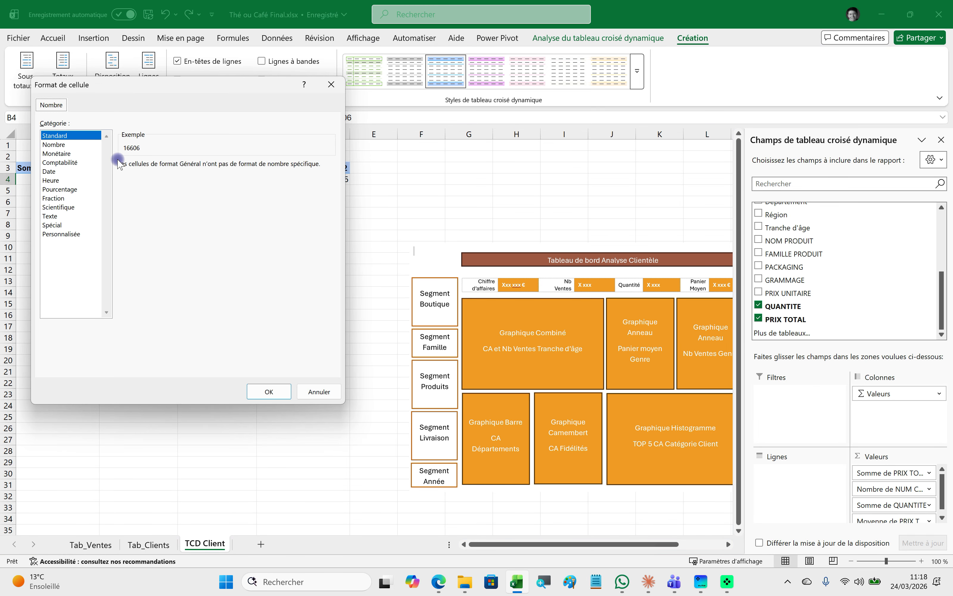
pyautogui.click(67, 145)
pyautogui.click(152, 183)
pyautogui.click(217, 169)
pyautogui.click(216, 169)
pyautogui.click(269, 391)
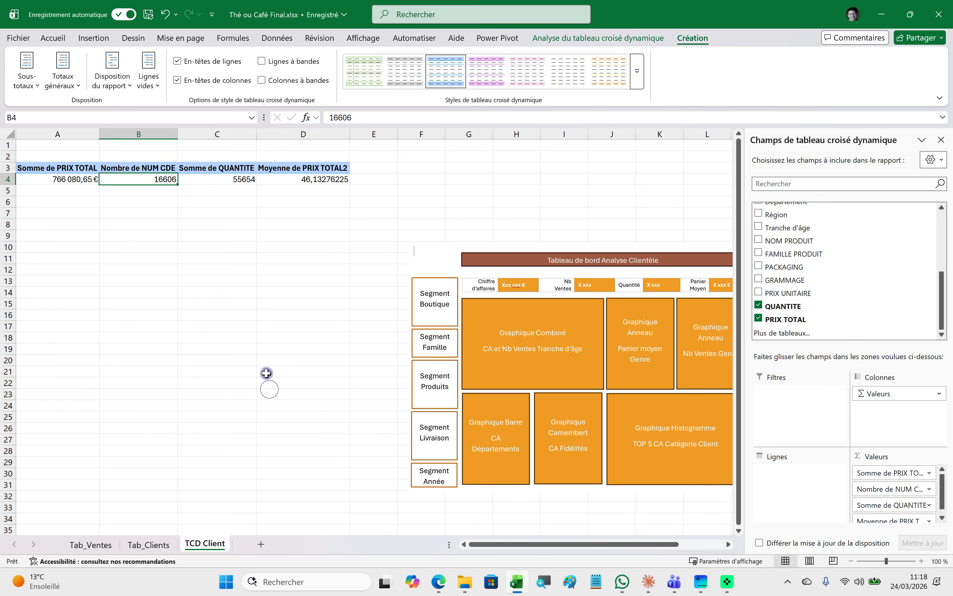
# Format the sum of QUANTITE as Nombre with 0 decimals and a thousands separator
pyautogui.rightClick(213, 179)
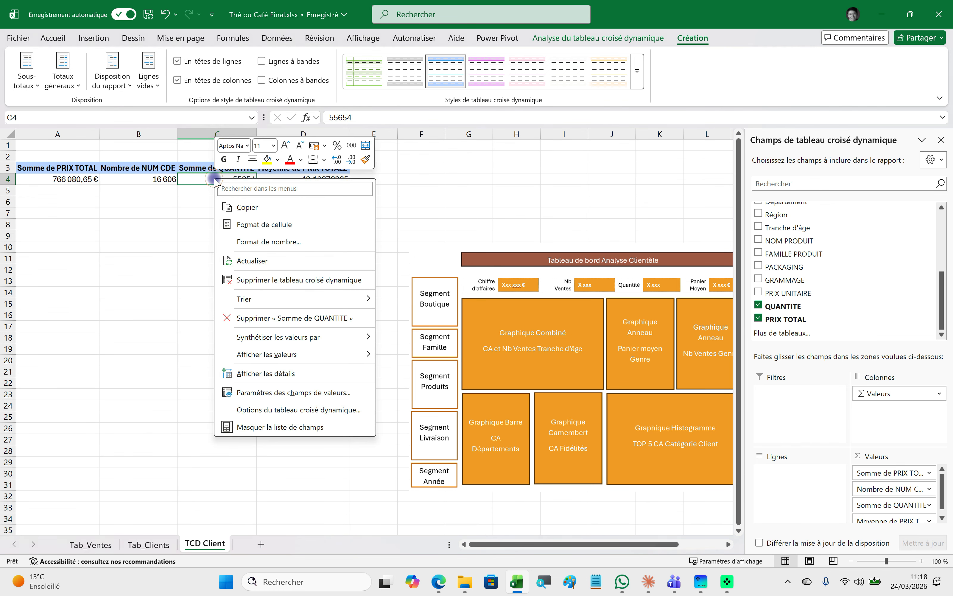
pyautogui.click(268, 249)
pyautogui.click(147, 135)
pyautogui.click(295, 160)
pyautogui.click(295, 160)
pyautogui.click(217, 177)
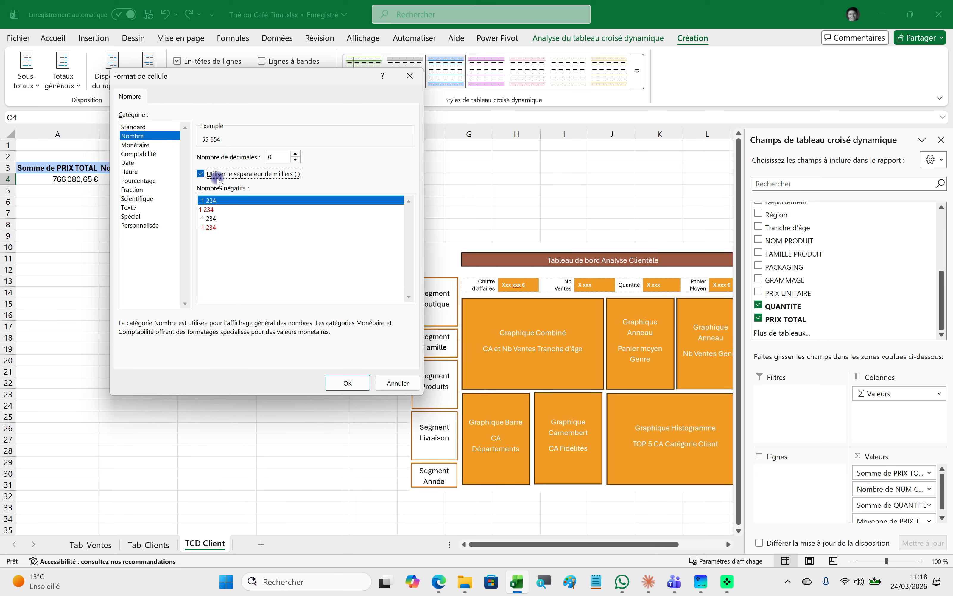
pyautogui.click(347, 383)
# Format the average of PRIX TOTAL in the fourth pivot column as Monétaire in euros with two decimals
pyautogui.rightClick(320, 180)
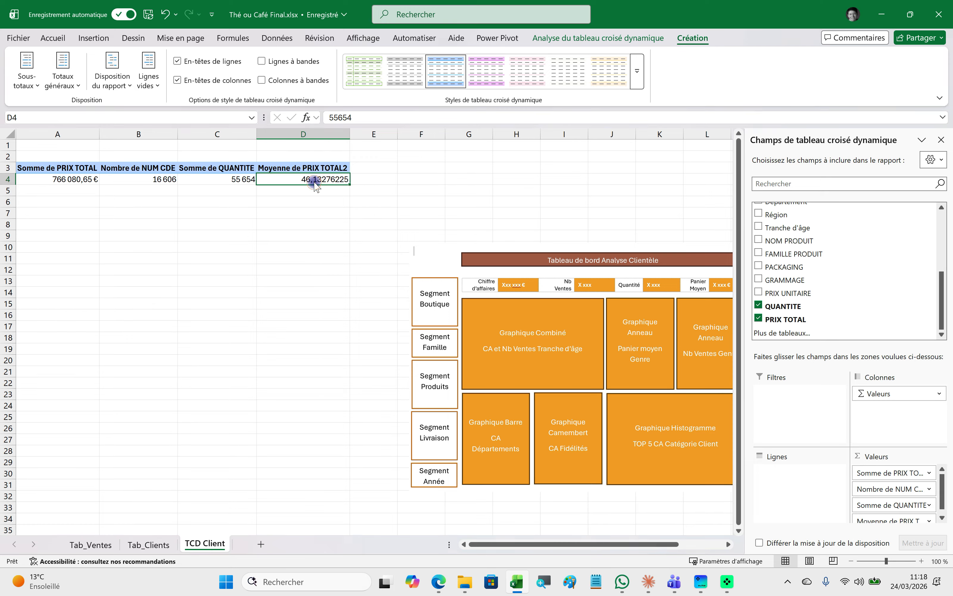
pyautogui.click(378, 245)
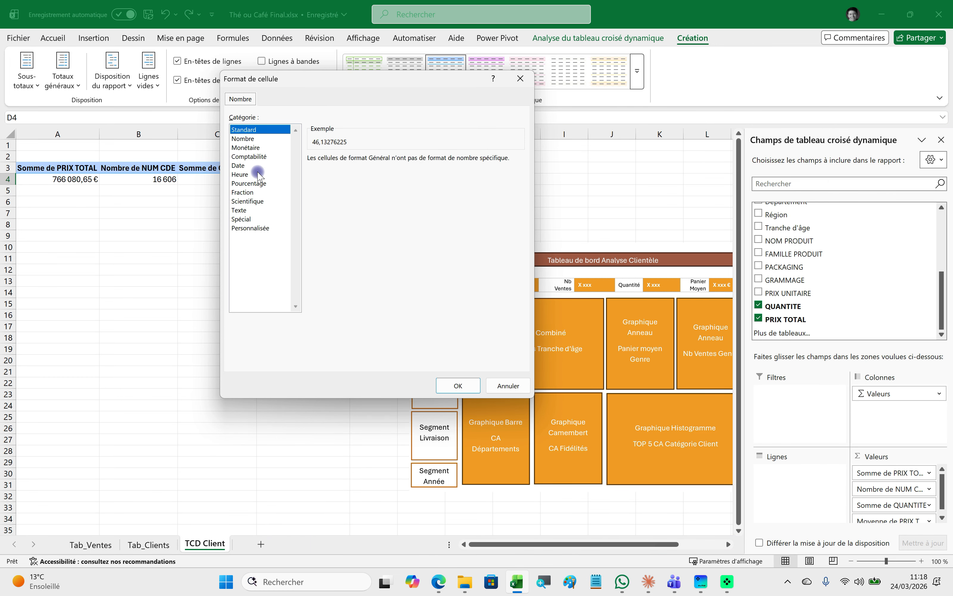
pyautogui.click(249, 139)
pyautogui.click(457, 385)
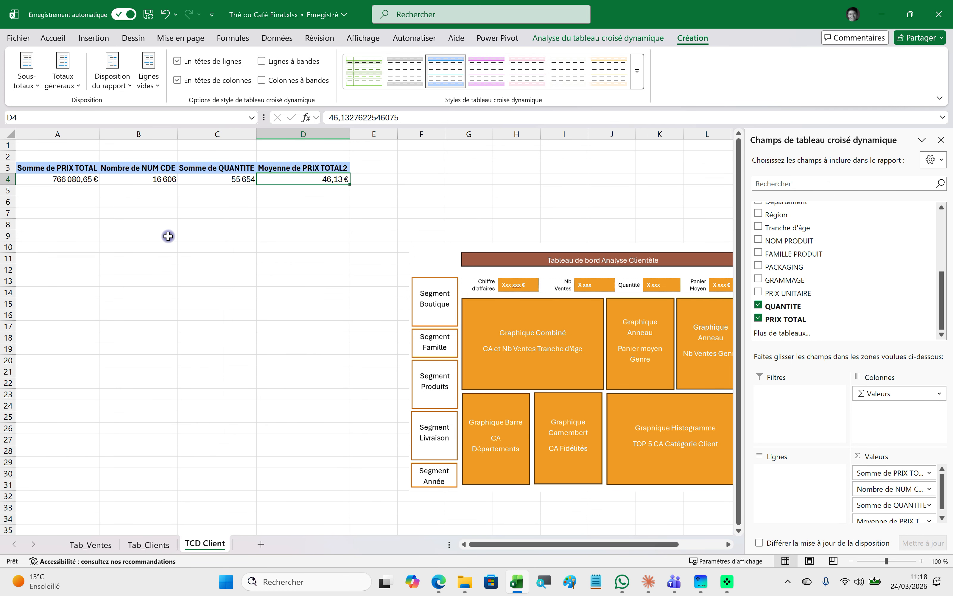
# Rename the four pivot table column headers as Chiffre d'Affaires, Nb de Ventes, Quantité and Panier Moyen
pyautogui.moveTo(69, 171); pyautogui.dragTo(70, 180)
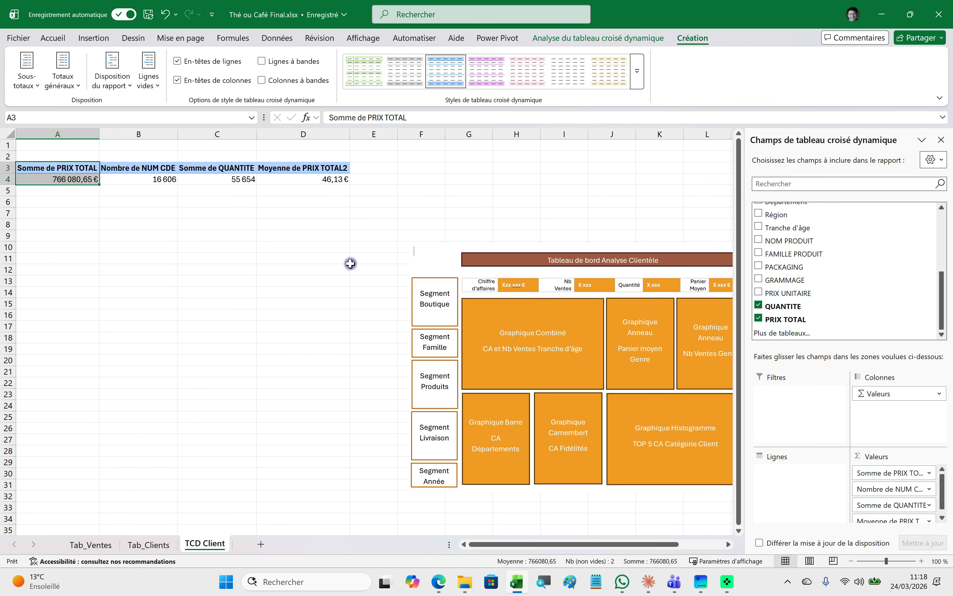
pyautogui.click(82, 164)
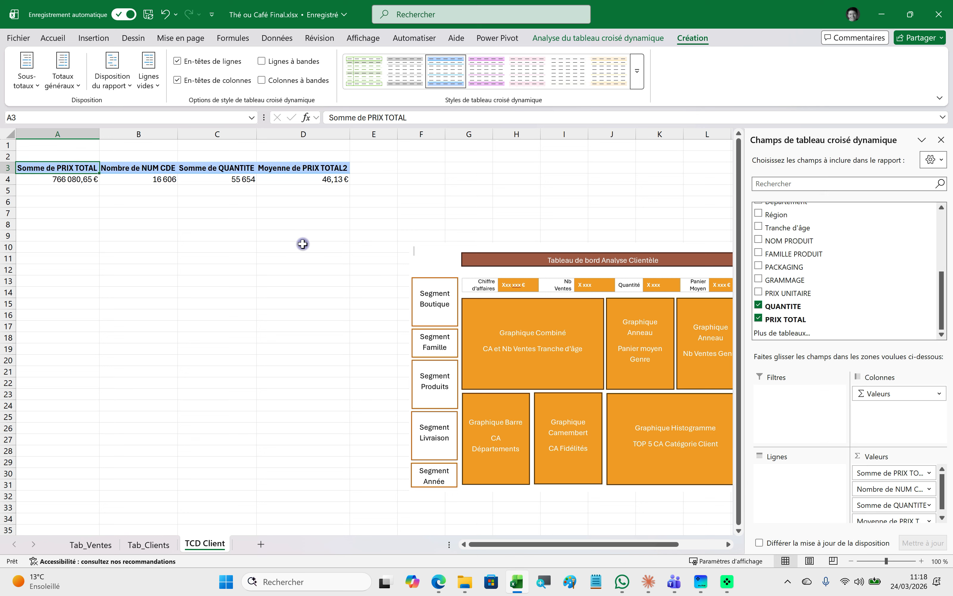
pyautogui.write('Chiffre')
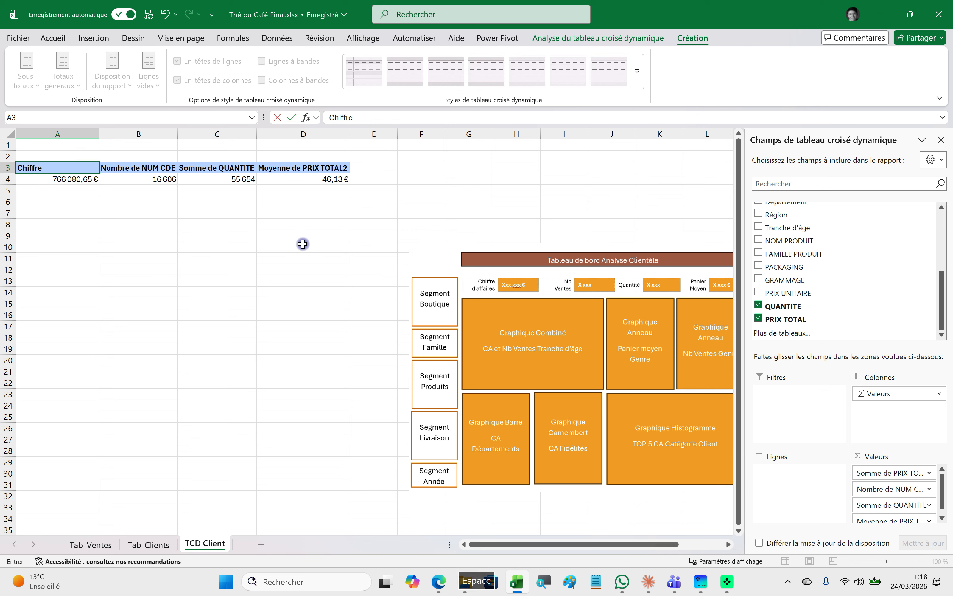
pyautogui.write(" d'Affaires")
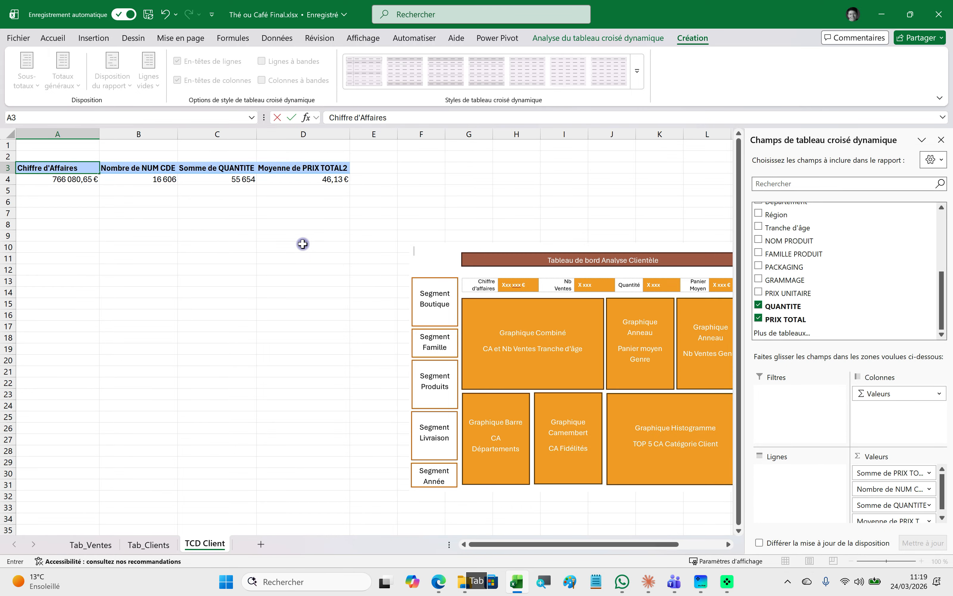
pyautogui.press('Tab')
pyautogui.write('Nb de Ventes')
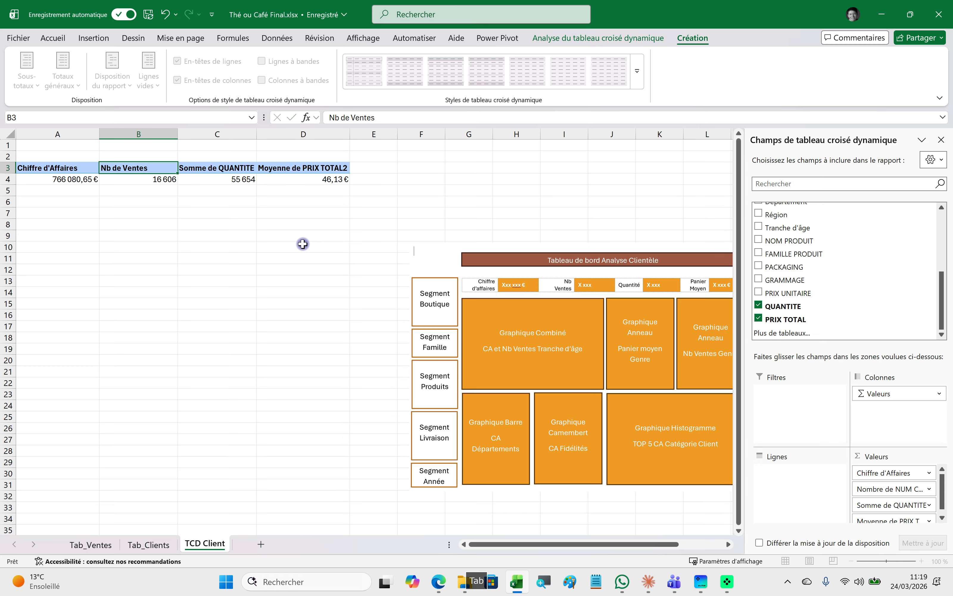
pyautogui.press('Tab')
pyautogui.write('Quantité')
pyautogui.press('Tab')
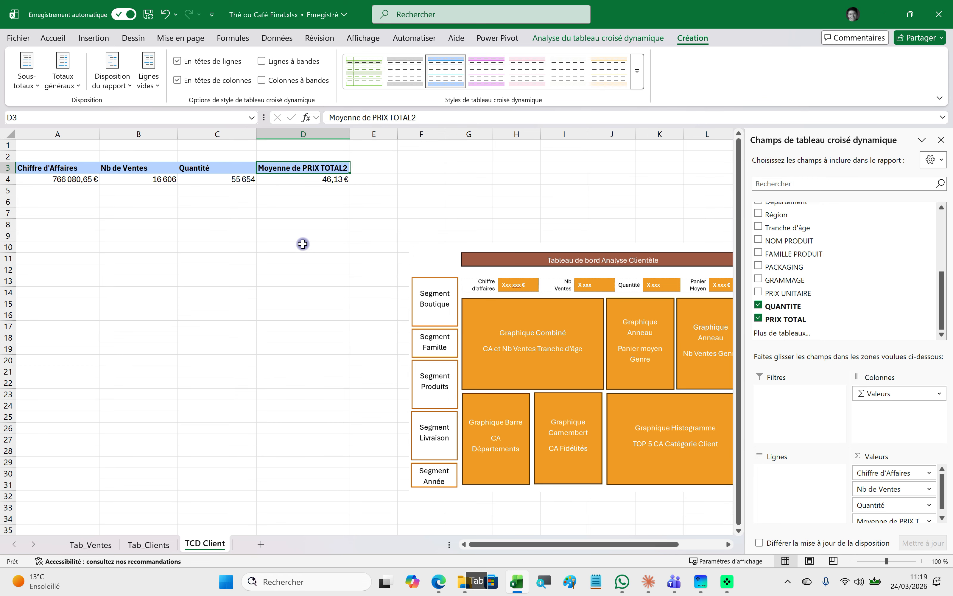
pyautogui.write('Panier Moyen')
pyautogui.press('Return')
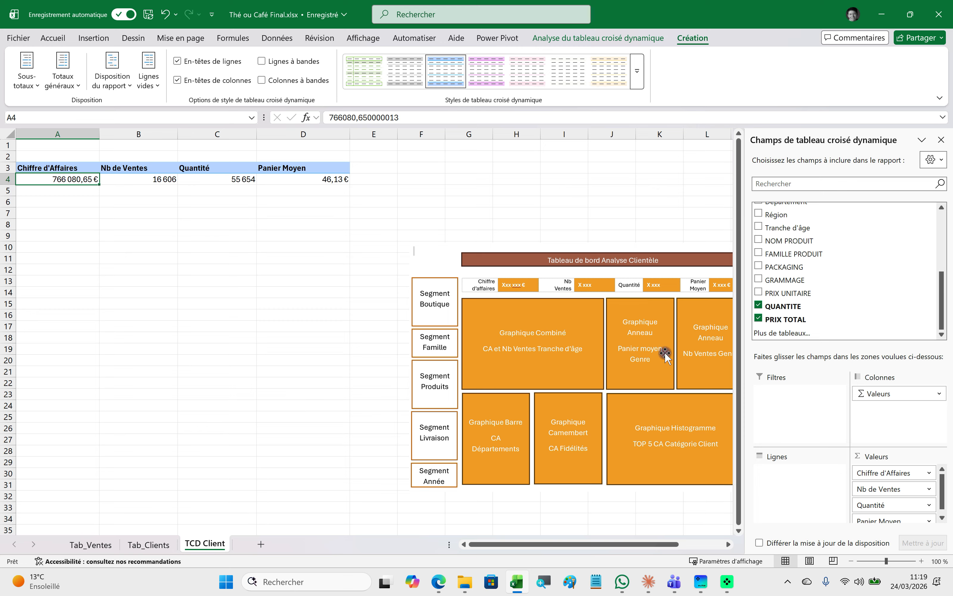
# Insert slicers for BOUTIQUE, LIVRAISON, NOM PRODUIT and FAMILLE PRODUIT, and move the two product slicers apart from the stack
pyautogui.click(206, 181)
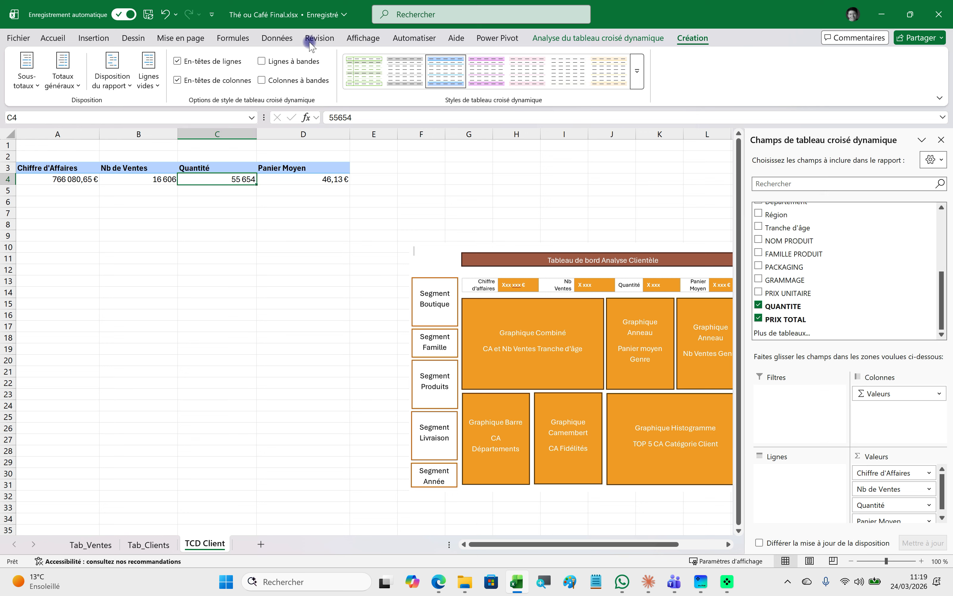
pyautogui.click(92, 38)
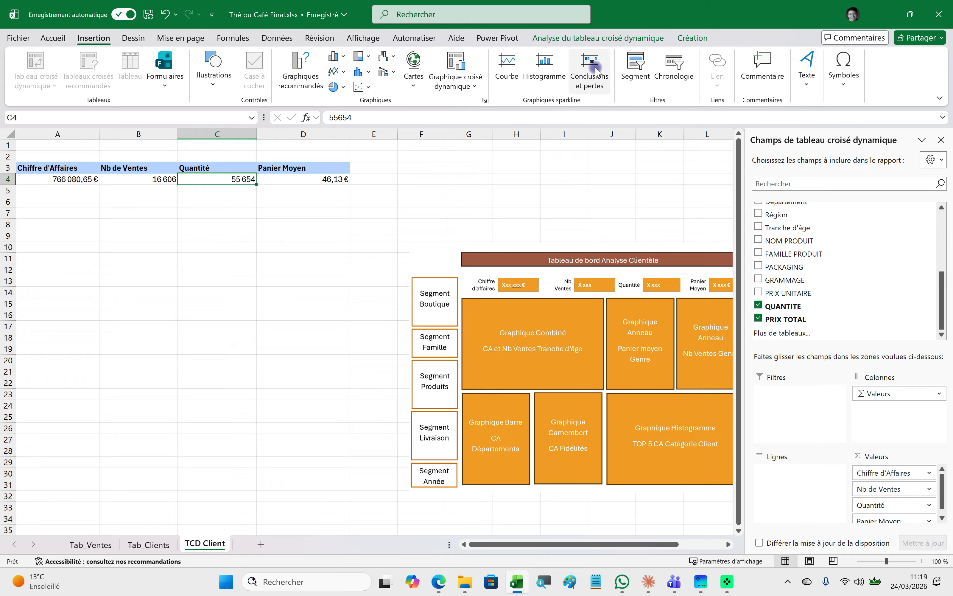
pyautogui.click(623, 36)
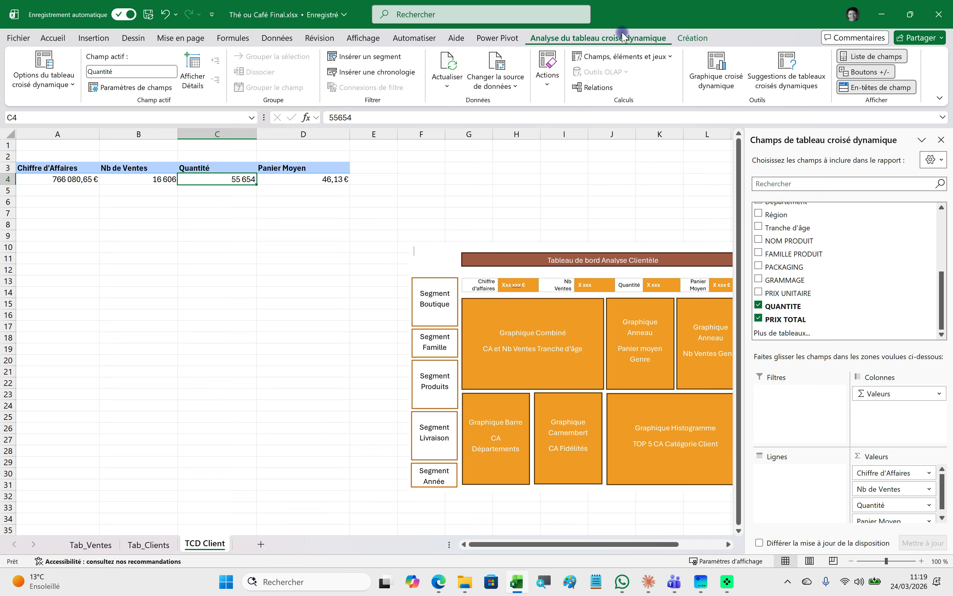
pyautogui.click(367, 59)
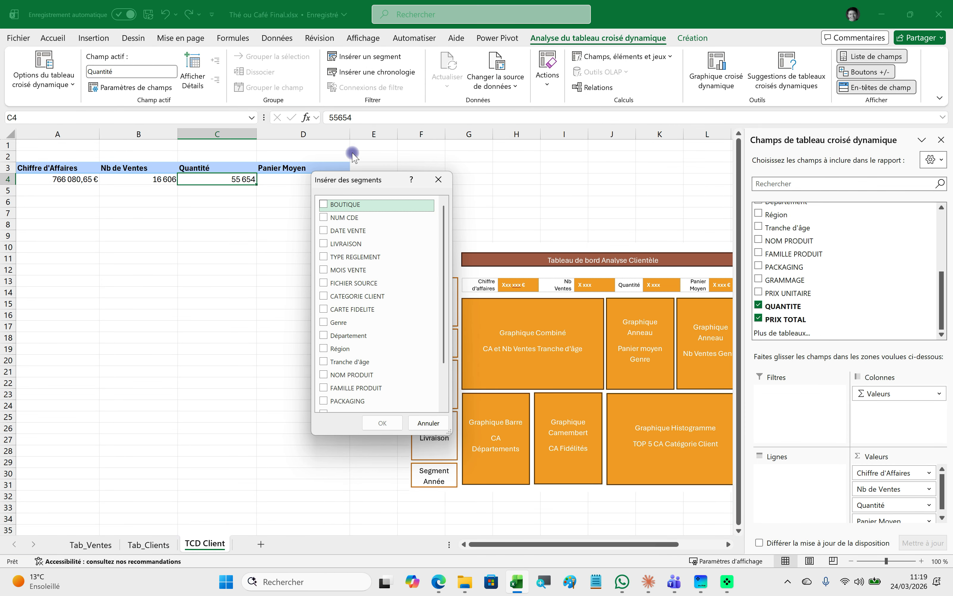
pyautogui.moveTo(347, 182); pyautogui.dragTo(252, 246)
pyautogui.click(228, 259)
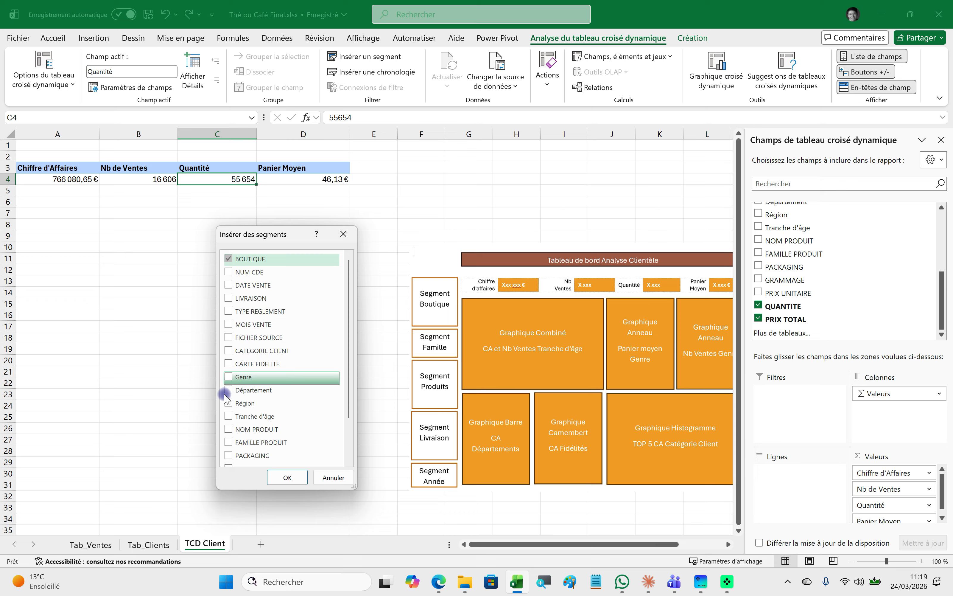
pyautogui.click(228, 444)
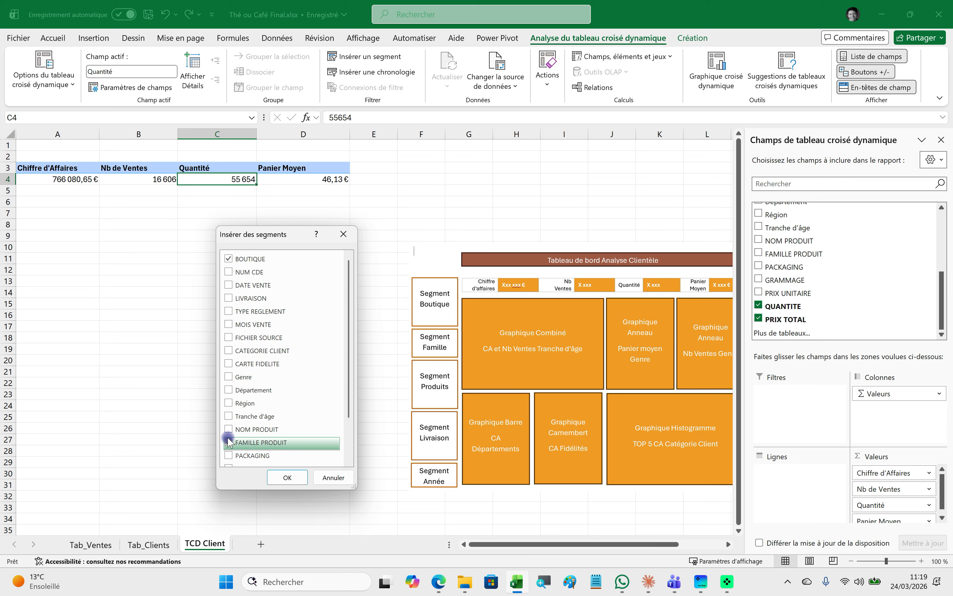
pyautogui.click(228, 429)
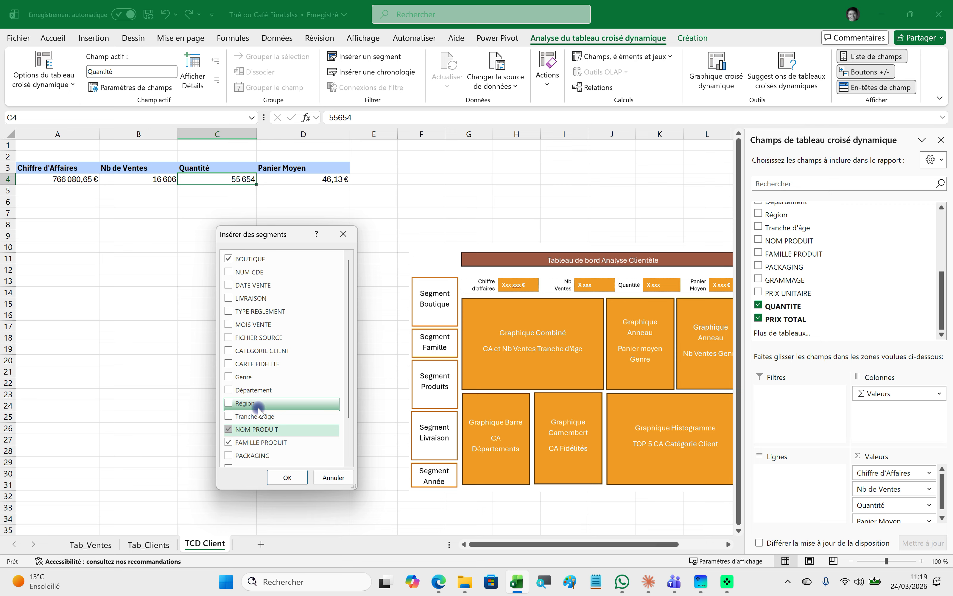
pyautogui.click(229, 298)
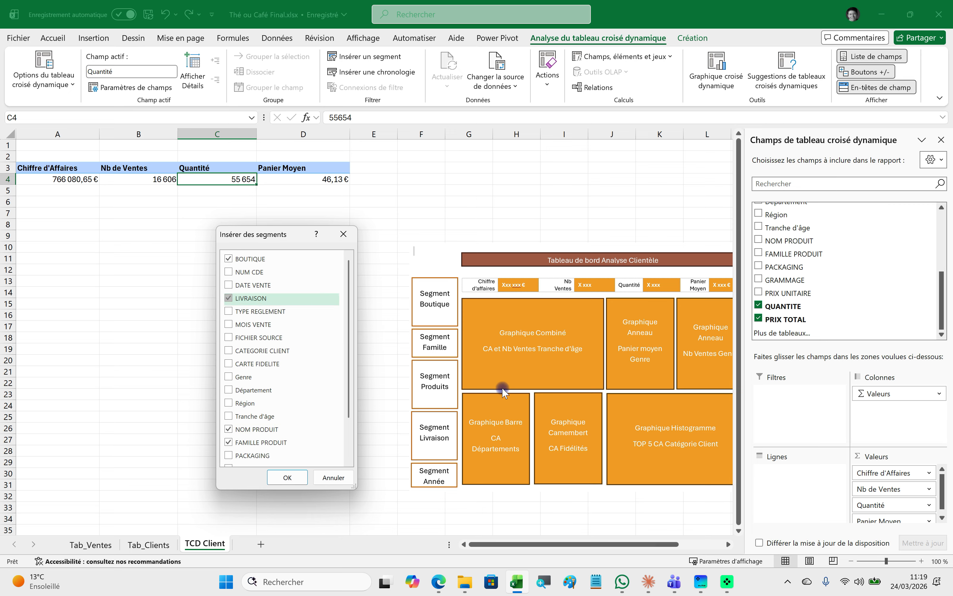
pyautogui.scroll(-2, 294, 356)
pyautogui.scroll(2, 277, 420)
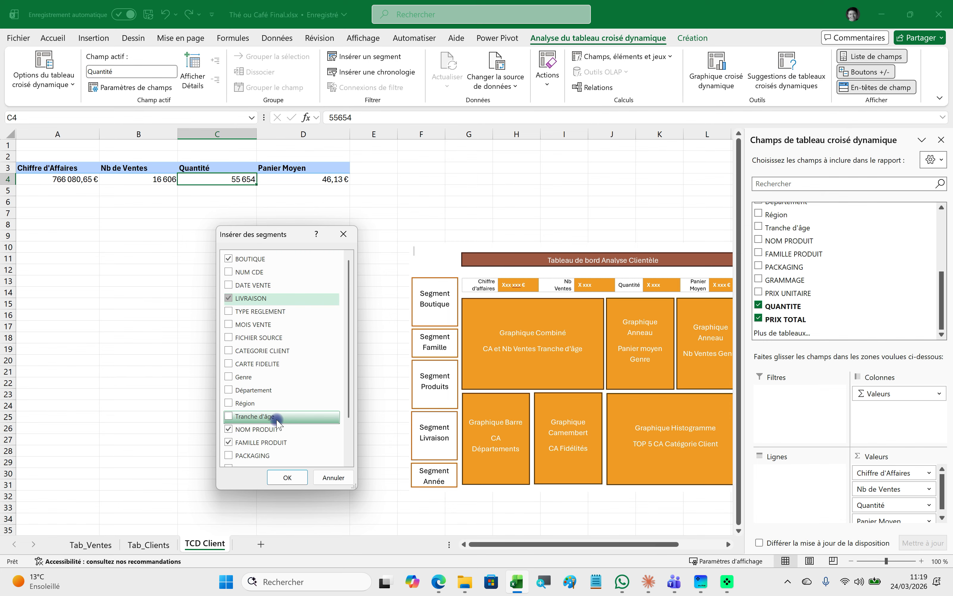
pyautogui.scroll(-2, 277, 409)
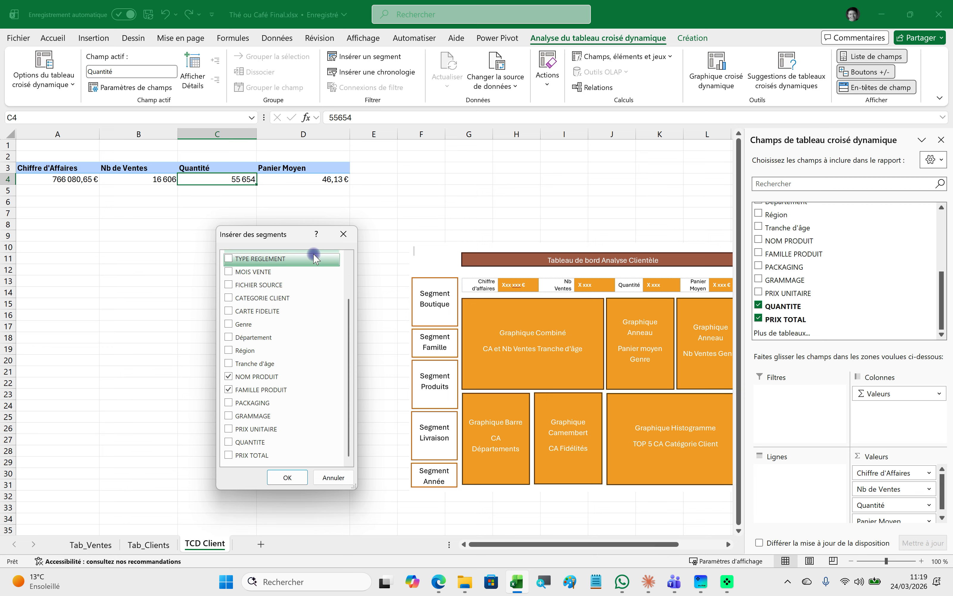
pyautogui.scroll(2, 282, 274)
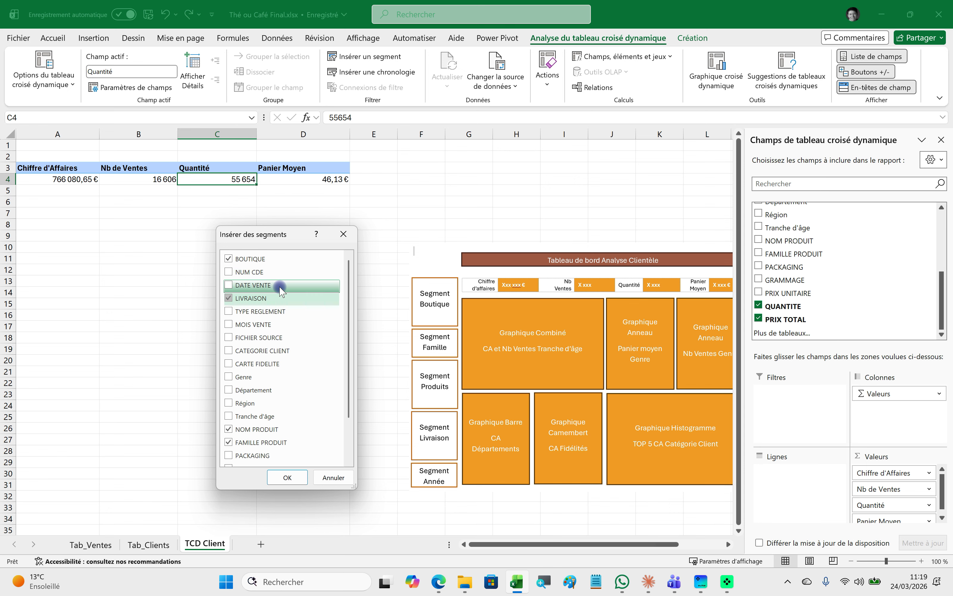
pyautogui.scroll(-2, 281, 292)
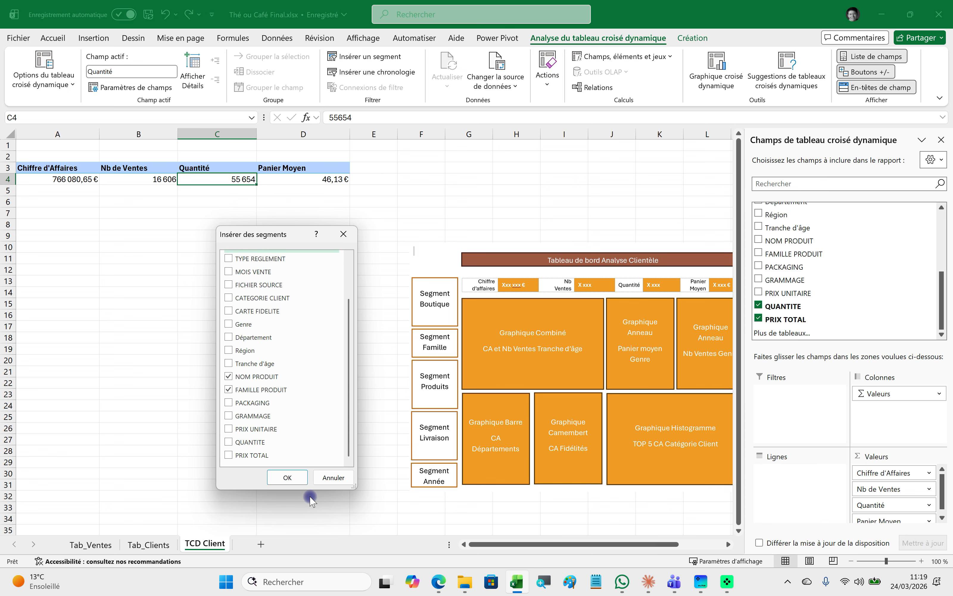
pyautogui.click(287, 477)
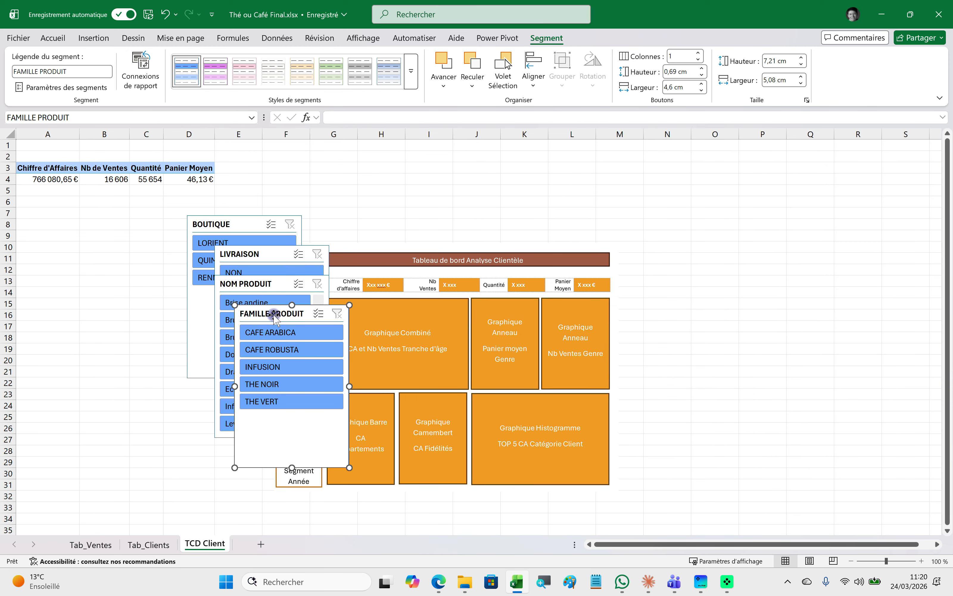
pyautogui.moveTo(245, 317); pyautogui.dragTo(99, 368)
pyautogui.moveTo(238, 286); pyautogui.dragTo(232, 392)
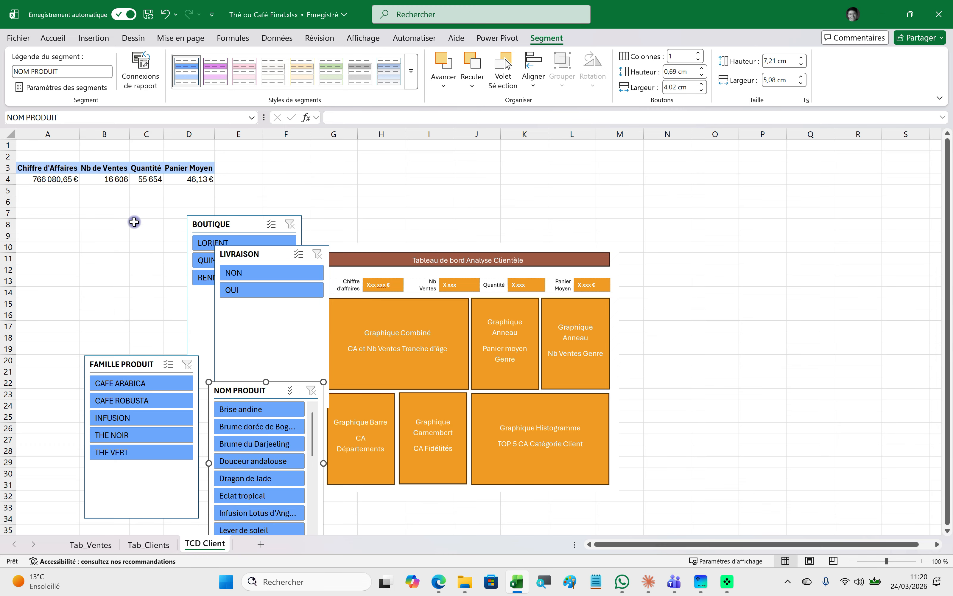
# Add DATE VENTE to the pivot table to generate its date groupings, and remove the Années and Trimestres groupings from the rows
pyautogui.click(124, 186)
pyautogui.click(110, 178)
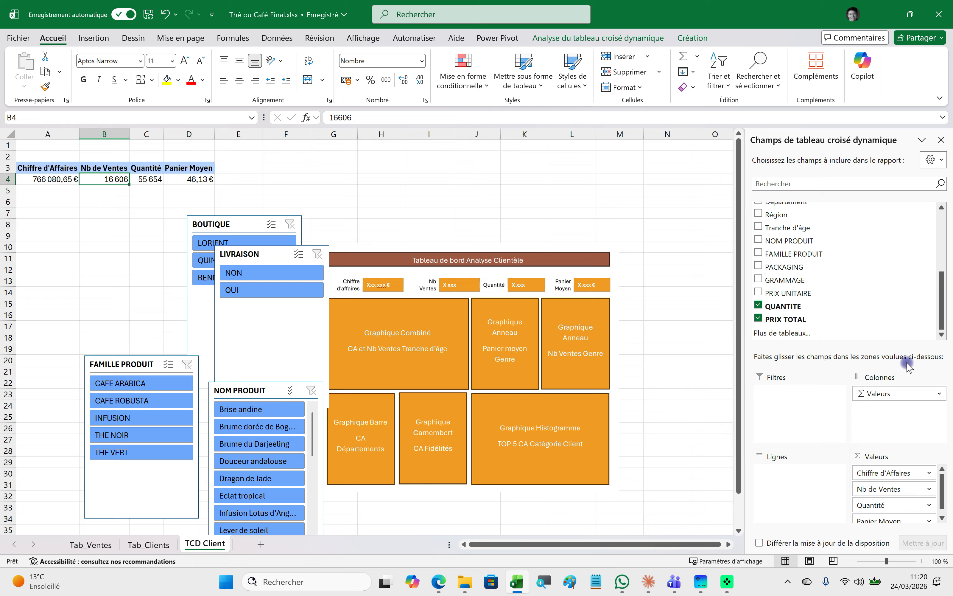
pyautogui.scroll(5, 853, 280)
pyautogui.click(758, 236)
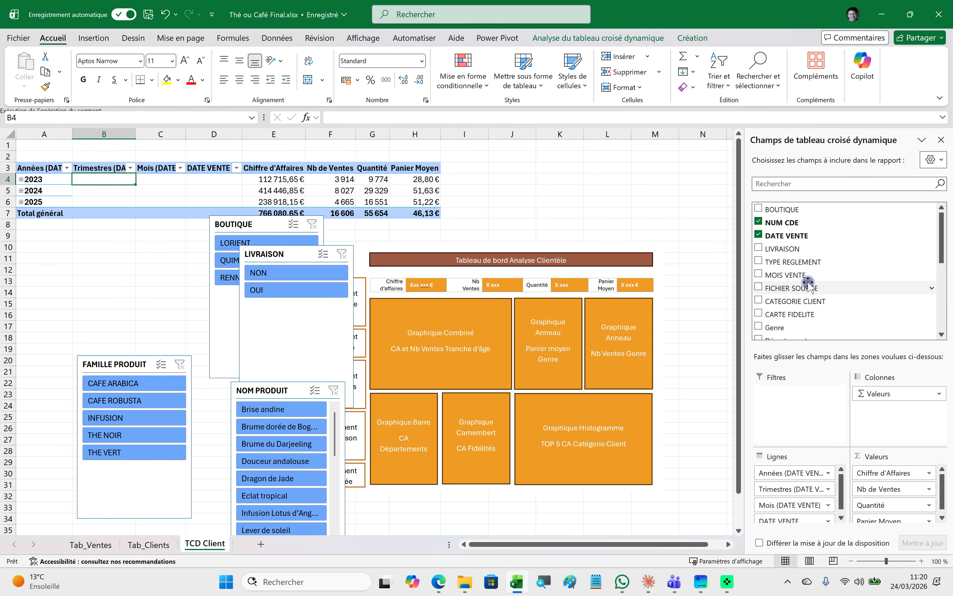
pyautogui.scroll(-8, 906, 239)
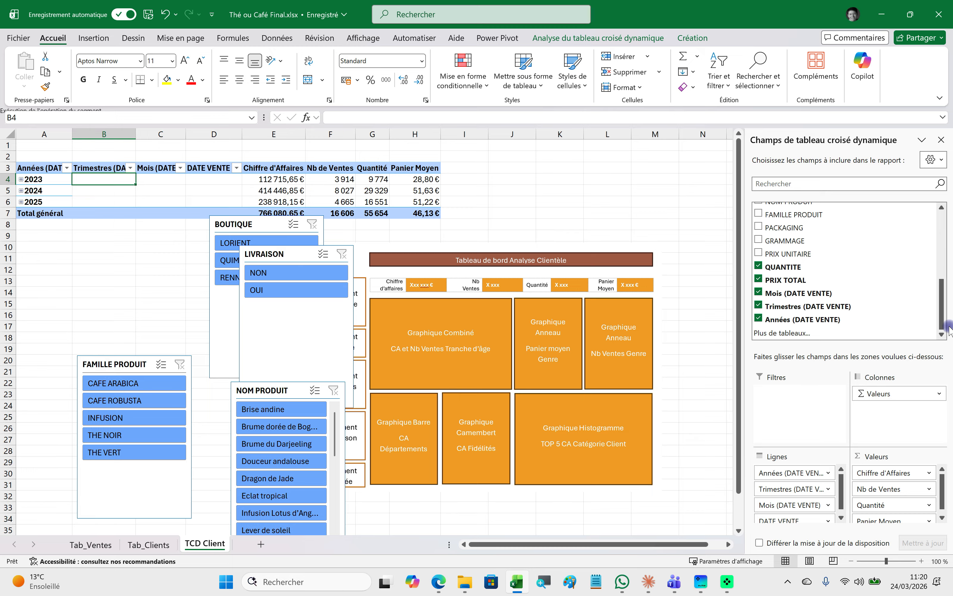
pyautogui.click(758, 317)
pyautogui.click(758, 305)
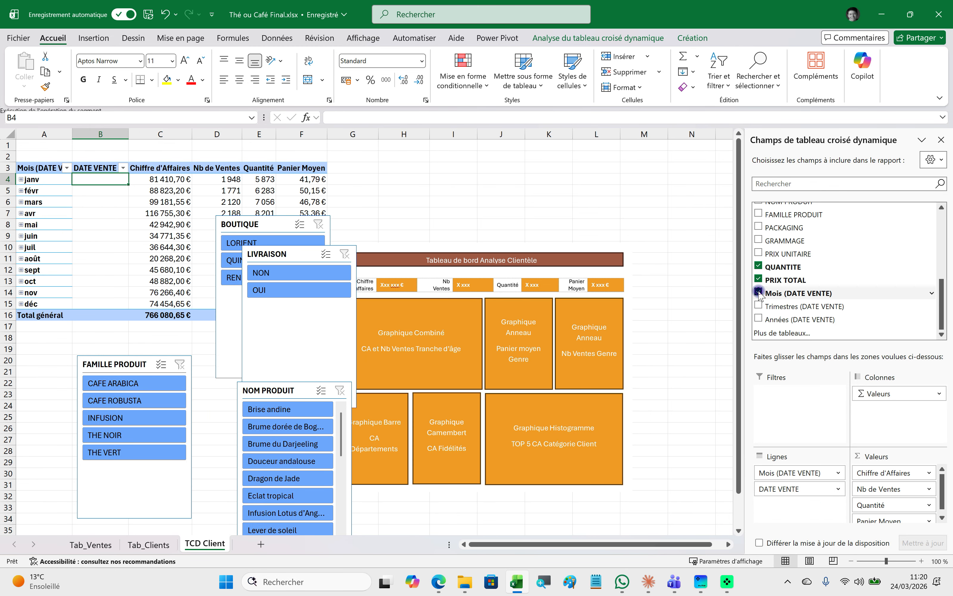
pyautogui.click(758, 292)
pyautogui.click(758, 278)
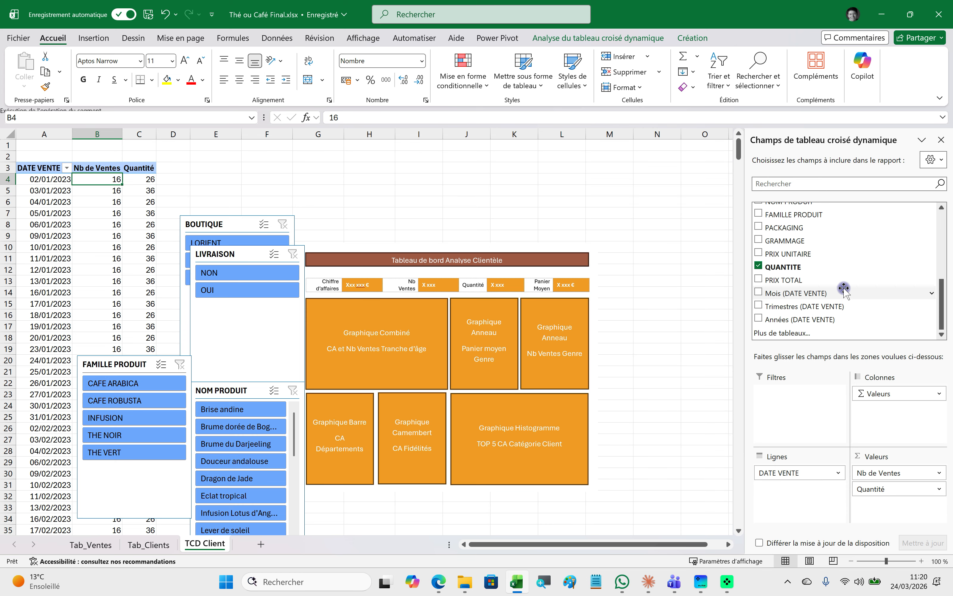
pyautogui.scroll(8, 818, 261)
pyautogui.click(758, 235)
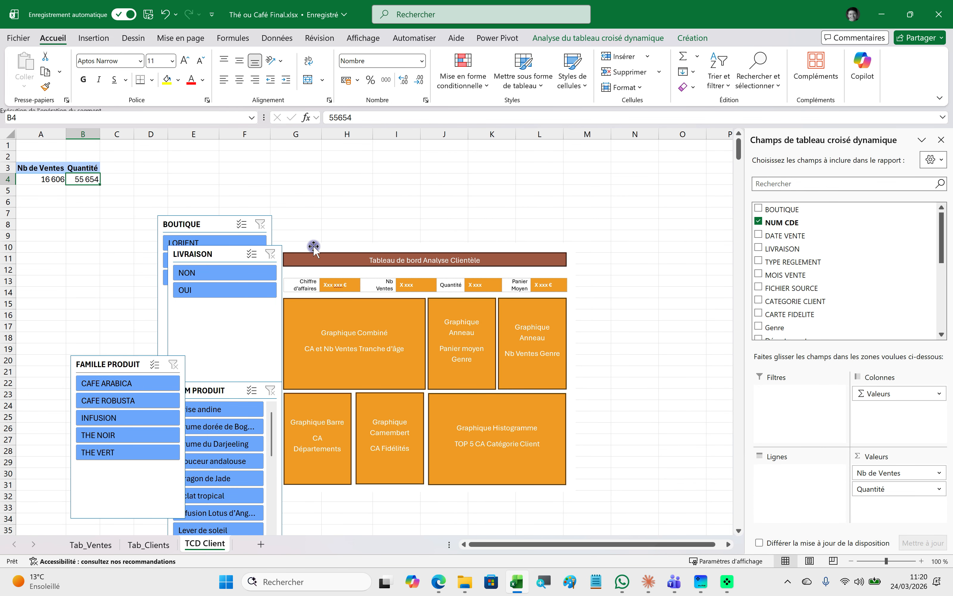
pyautogui.moveTo(482, 544); pyautogui.dragTo(487, 553)
pyautogui.moveTo(950, 247); pyautogui.dragTo(950, 274)
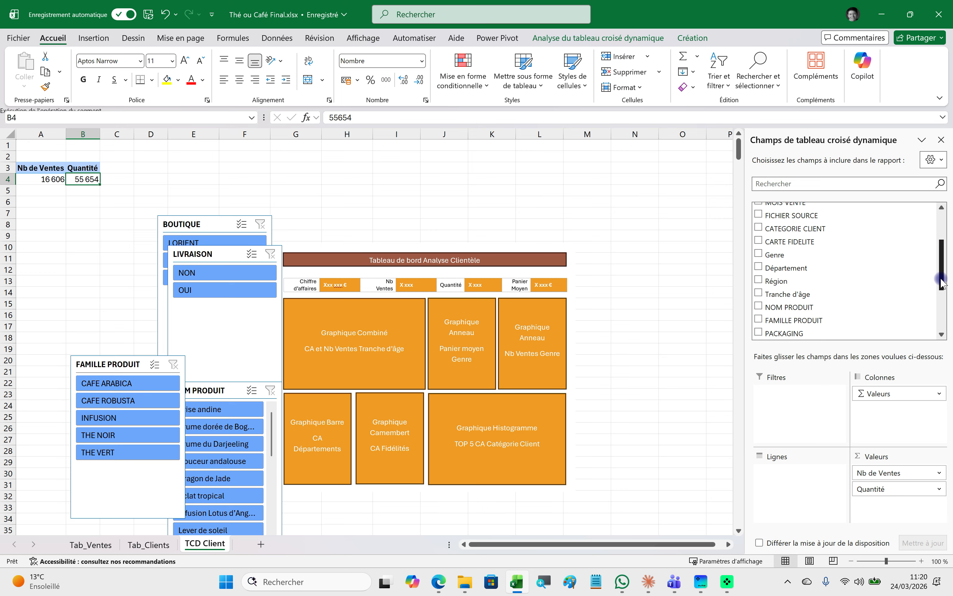
pyautogui.click(165, 14)
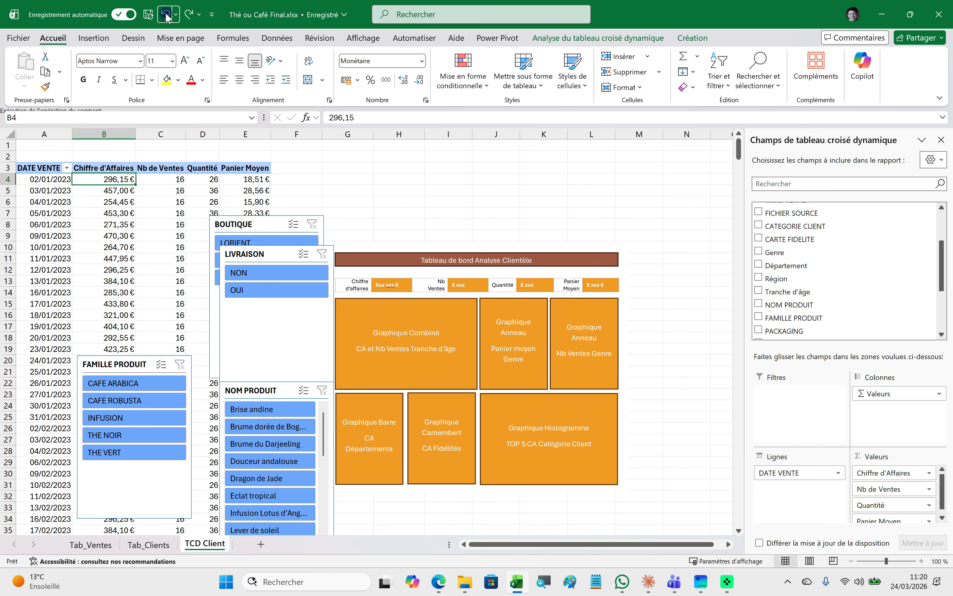
pyautogui.click(166, 15)
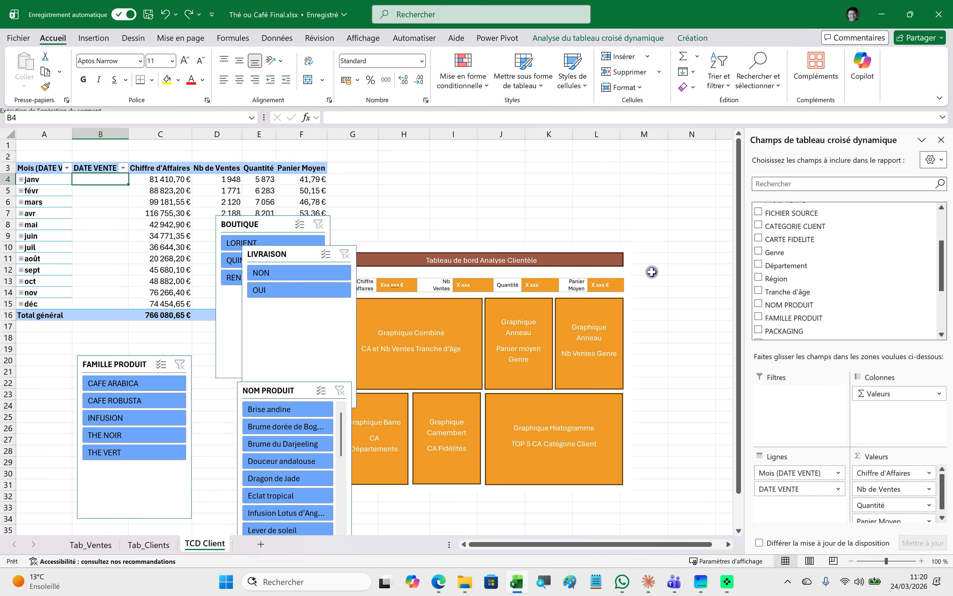
# Remove Mois (DATE VENTE) and DATE VENTE from the pivot table rows
pyautogui.scroll(-3, 769, 304)
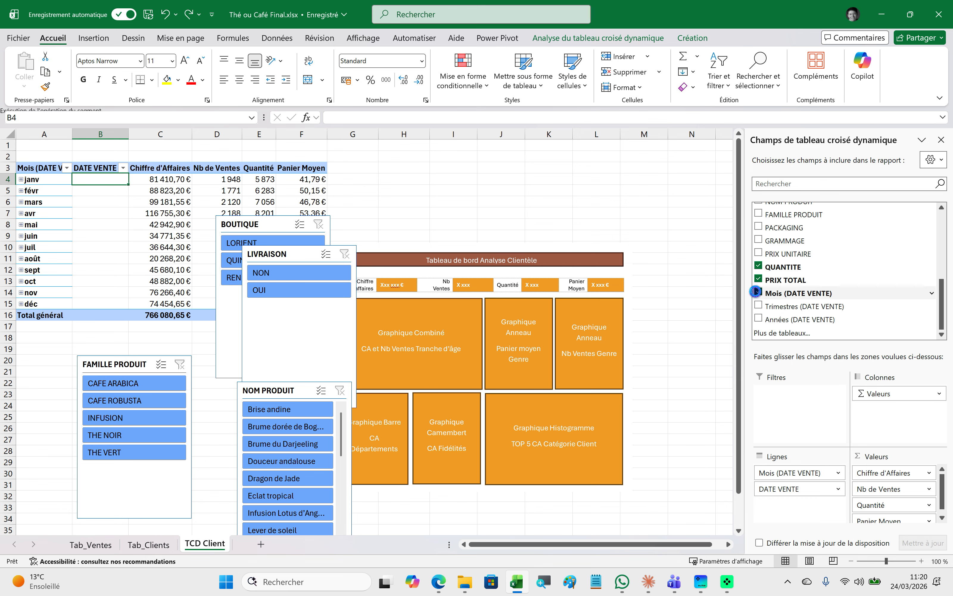
pyautogui.click(757, 292)
pyautogui.scroll(5, 760, 275)
pyautogui.click(758, 235)
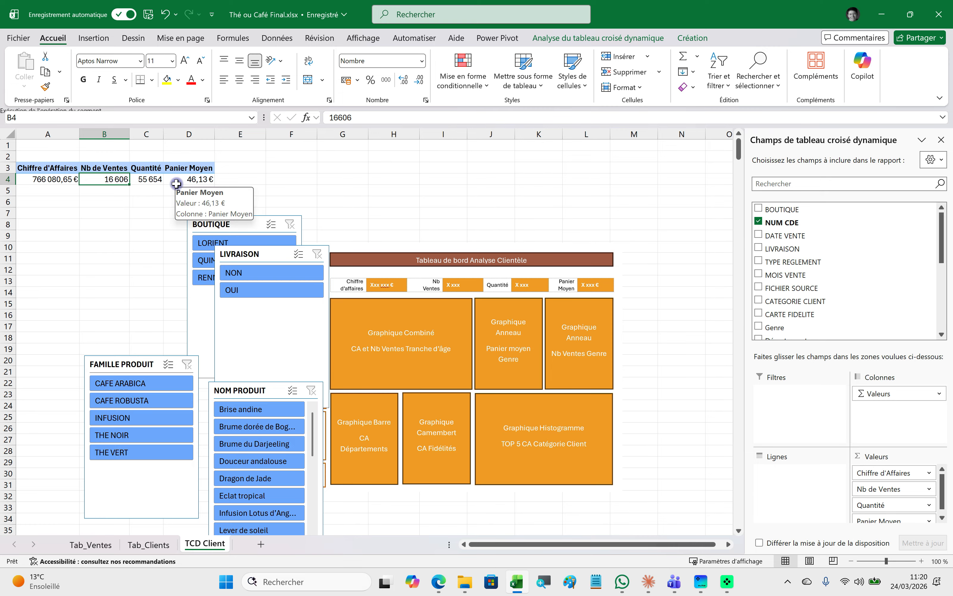
# Insert a slicer for Années (DATE VENTE) and place it just below the pivot table, beside the BOUTIQUE slicer
pyautogui.moveTo(947, 258); pyautogui.dragTo(945, 324)
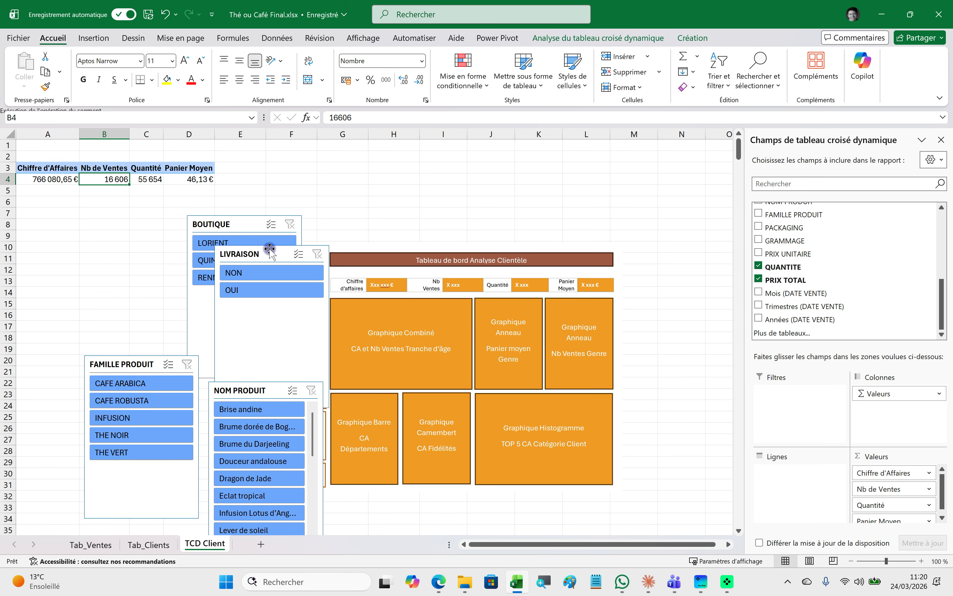
pyautogui.click(598, 37)
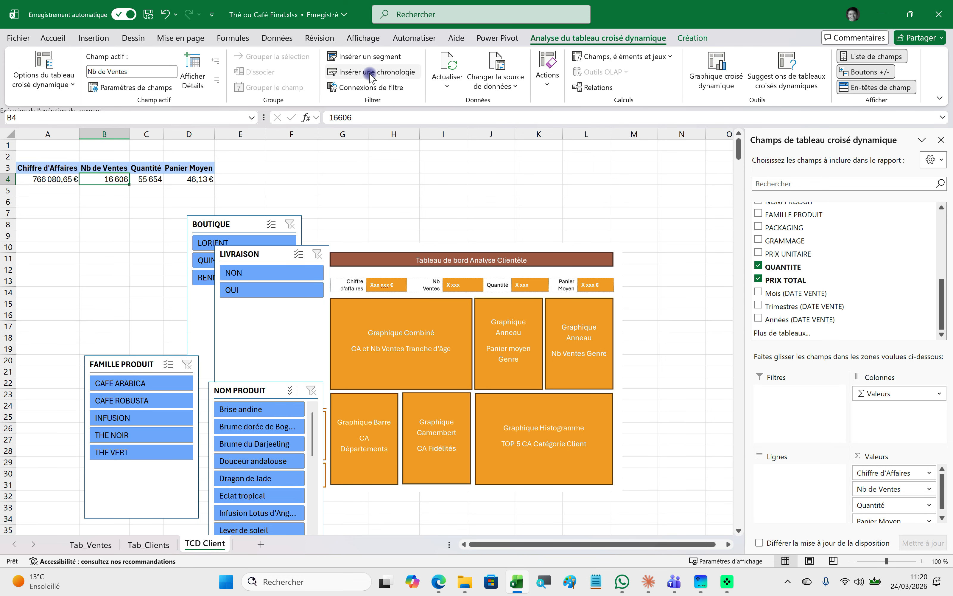
pyautogui.click(370, 57)
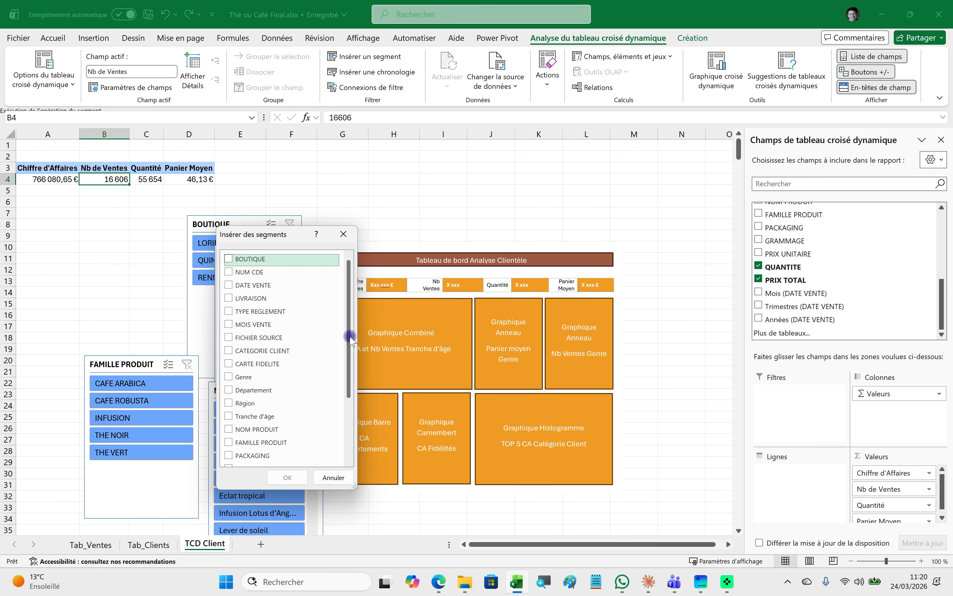
pyautogui.scroll(-3, 299, 374)
pyautogui.click(229, 456)
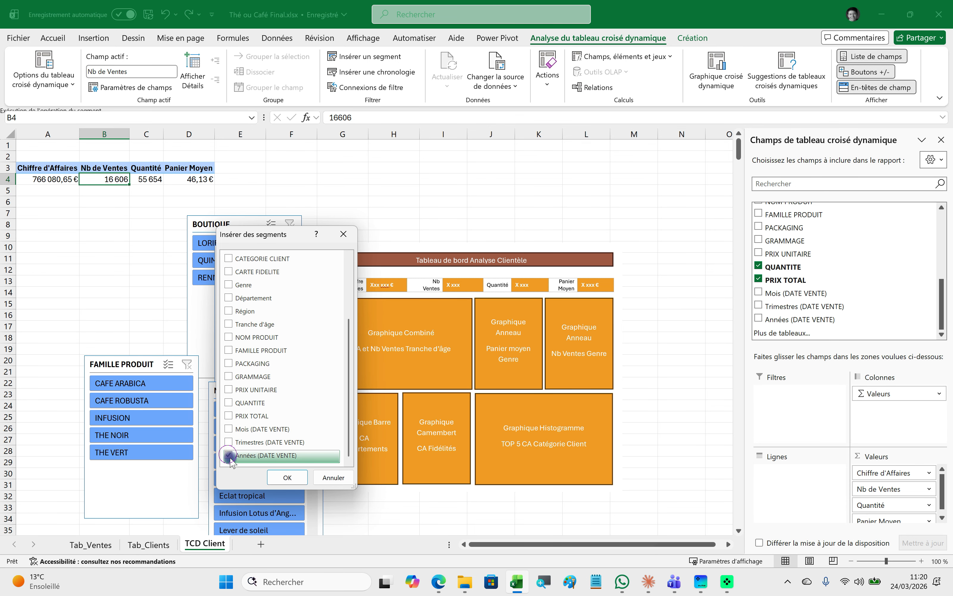
pyautogui.click(290, 477)
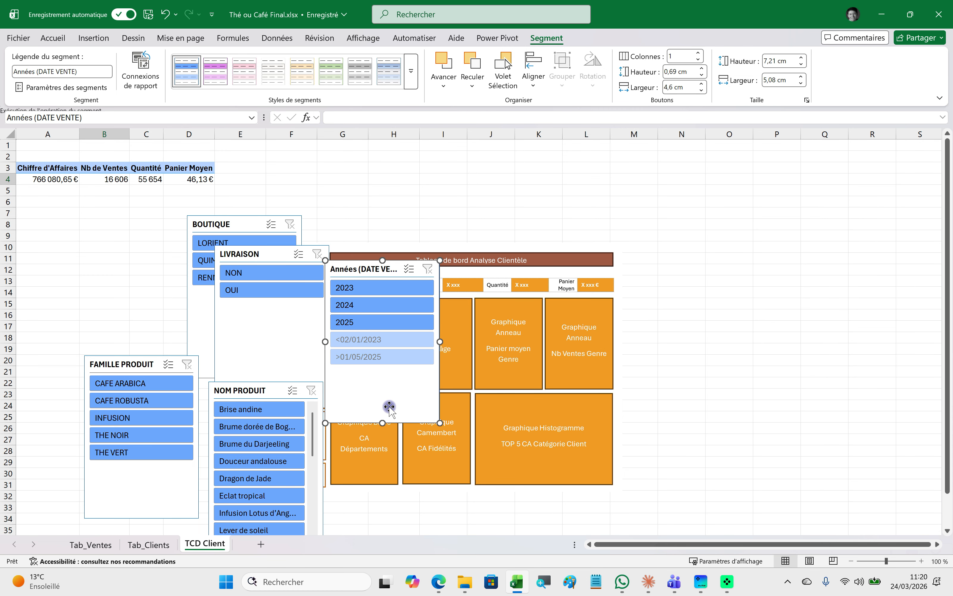
pyautogui.moveTo(375, 272); pyautogui.dragTo(110, 209)
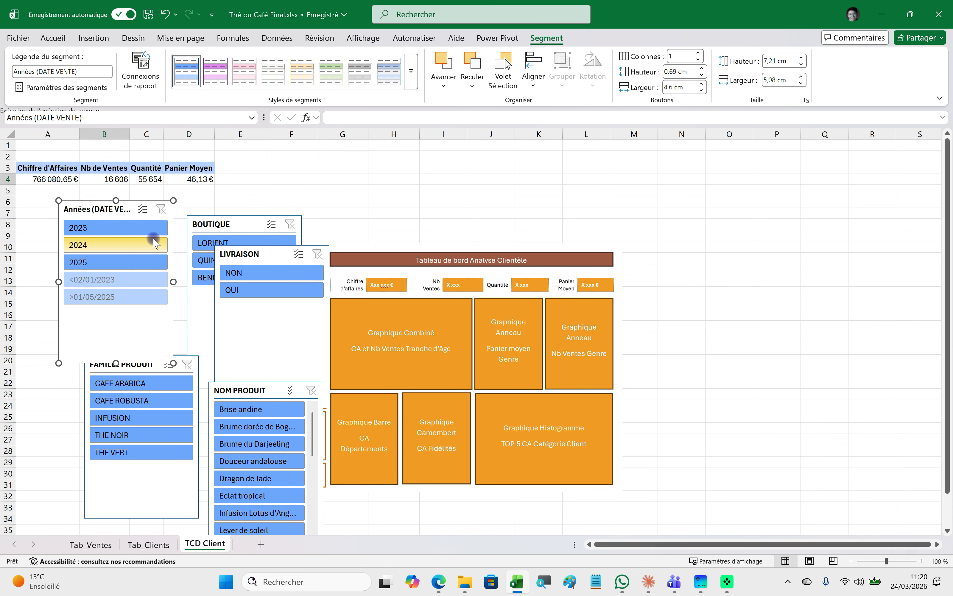